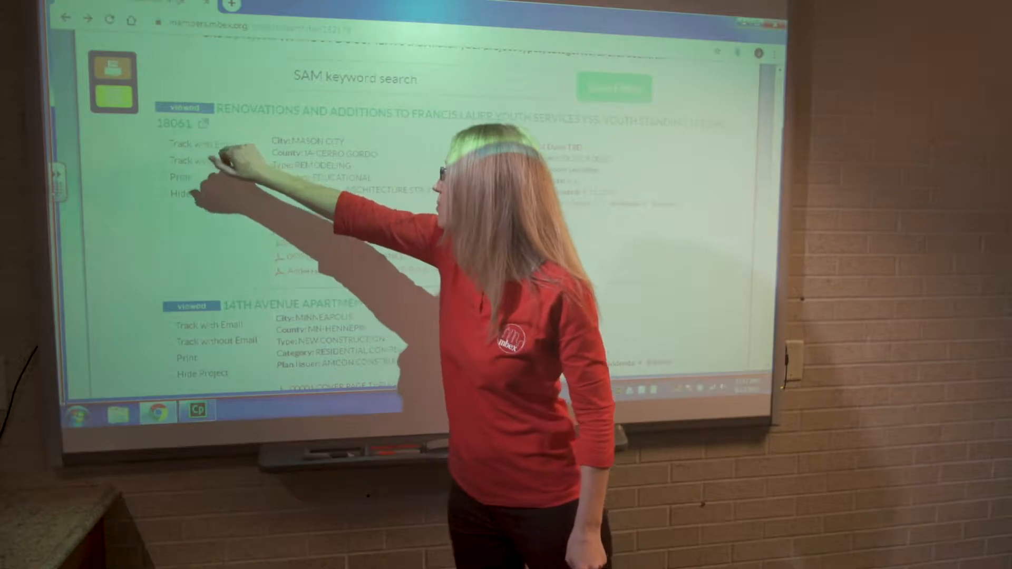
Step: Open the Francis Lauer Youth Services project 18061, look through its specifications and view the Section 01 1000 Summary document
click(200, 124)
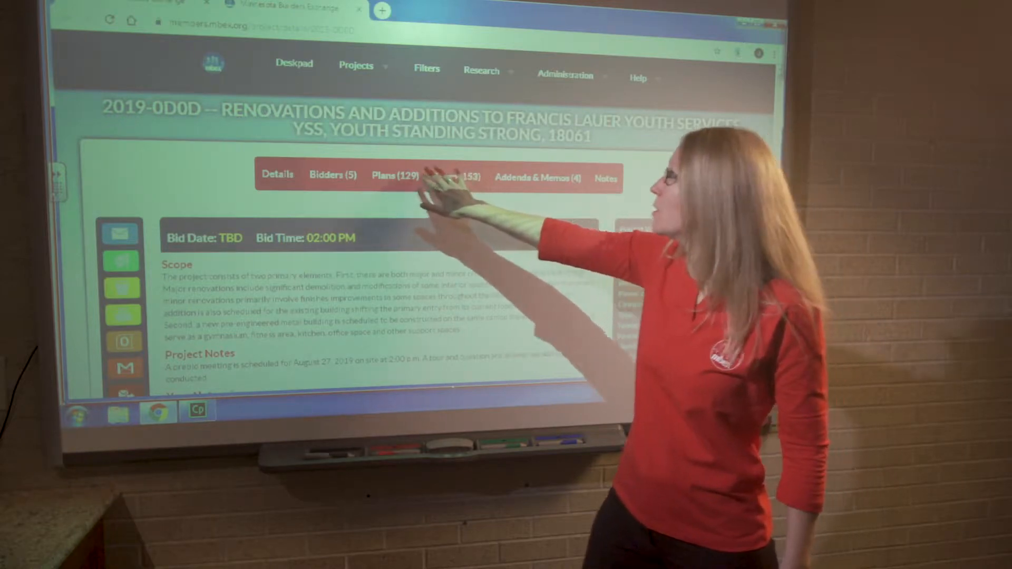
click(359, 9)
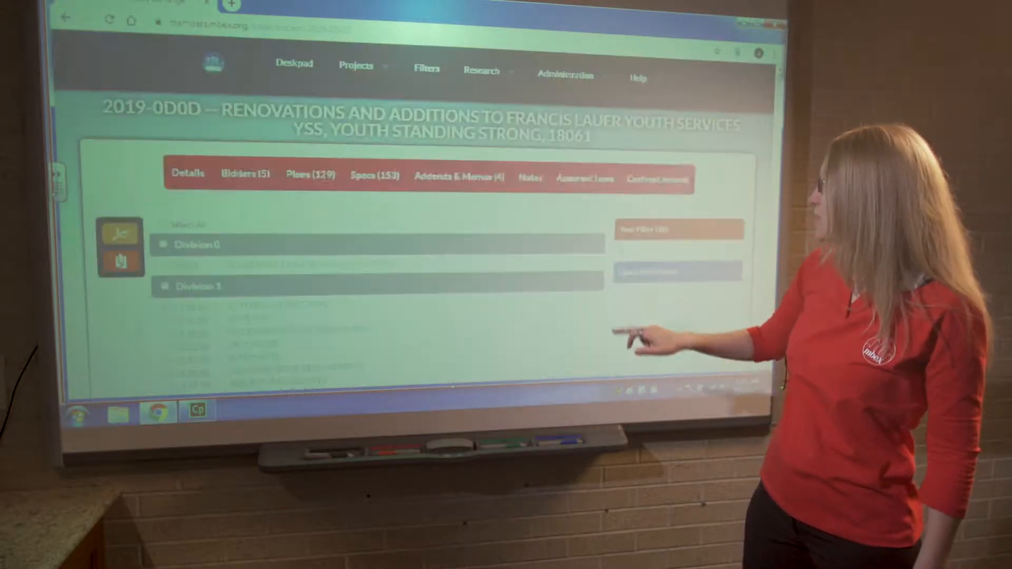
scroll(416, 237, down, 3)
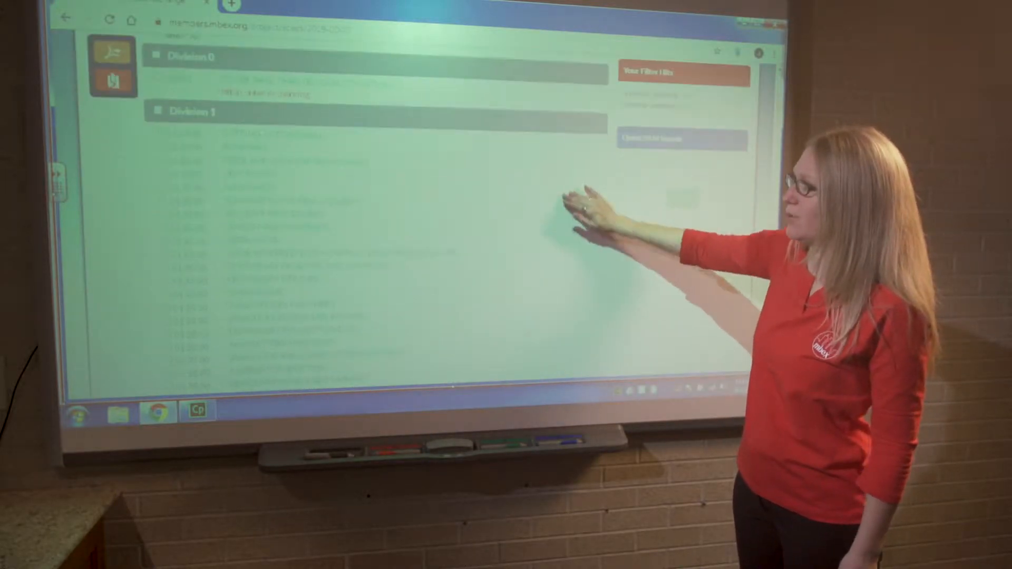
scroll(416, 237, up, 2)
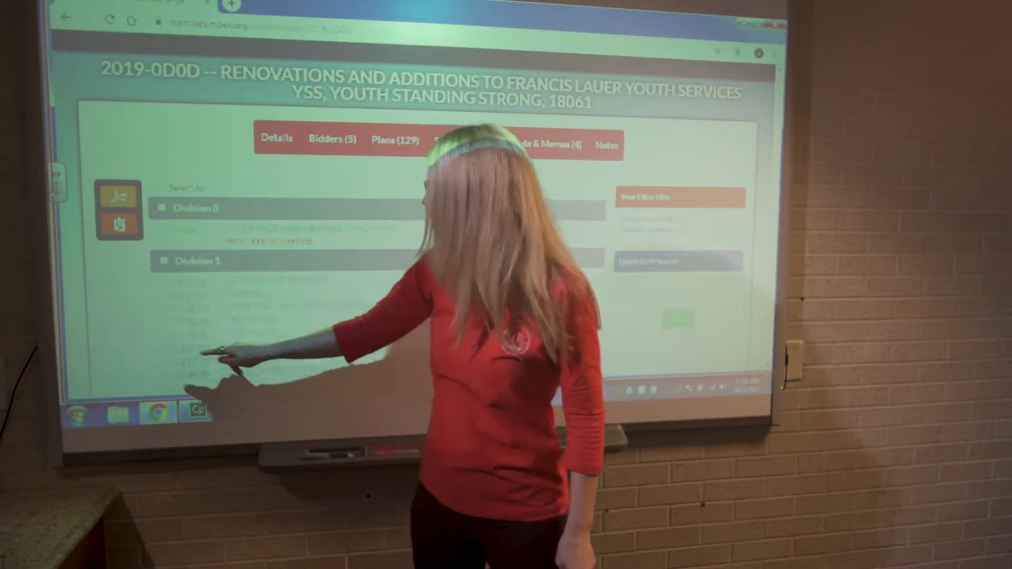
click(258, 299)
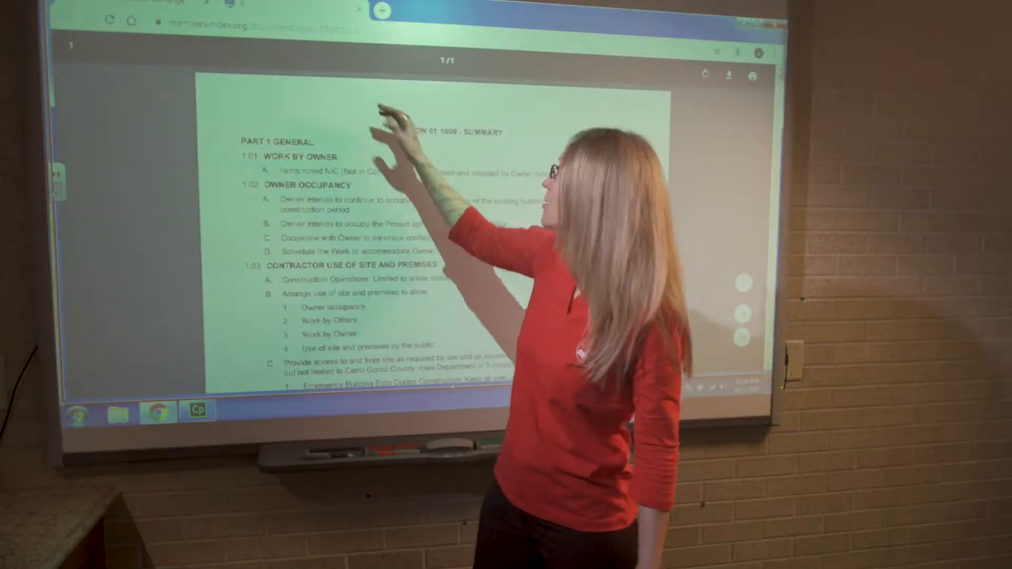
click(364, 10)
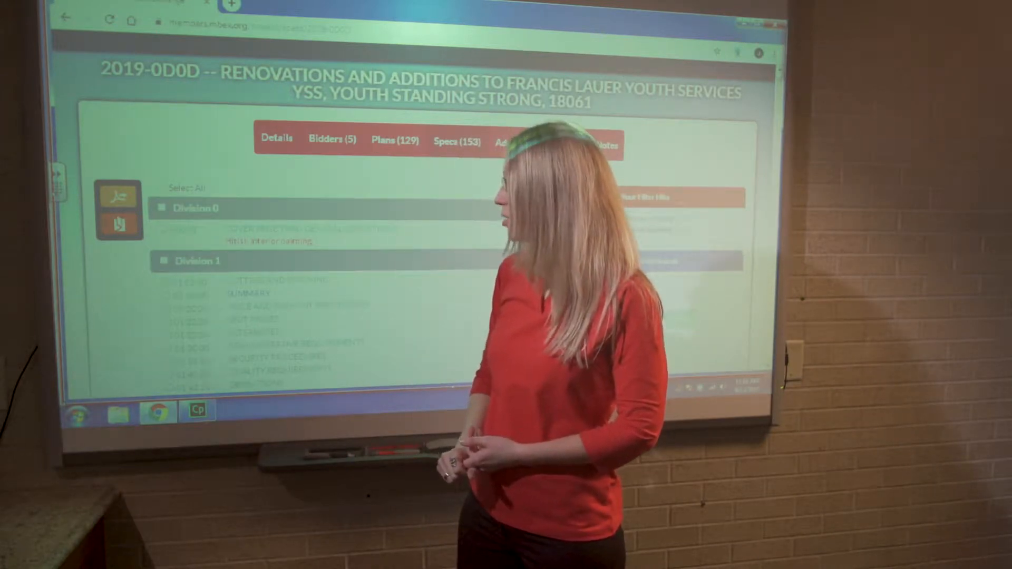
Step: Select the Cutting and Patching and Summary specs under Division 1, download them as an archive and view its contents
click(162, 188)
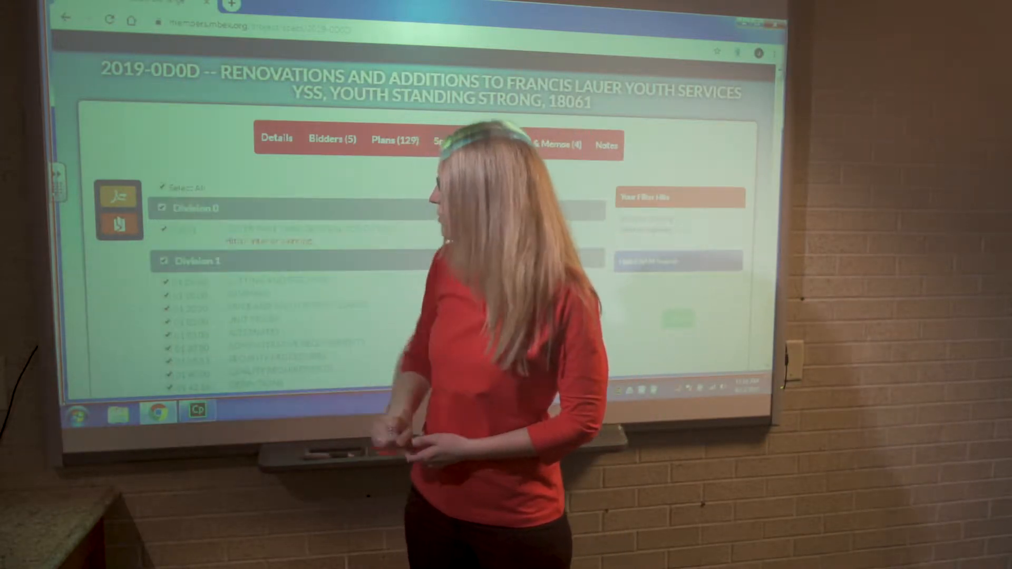
click(162, 188)
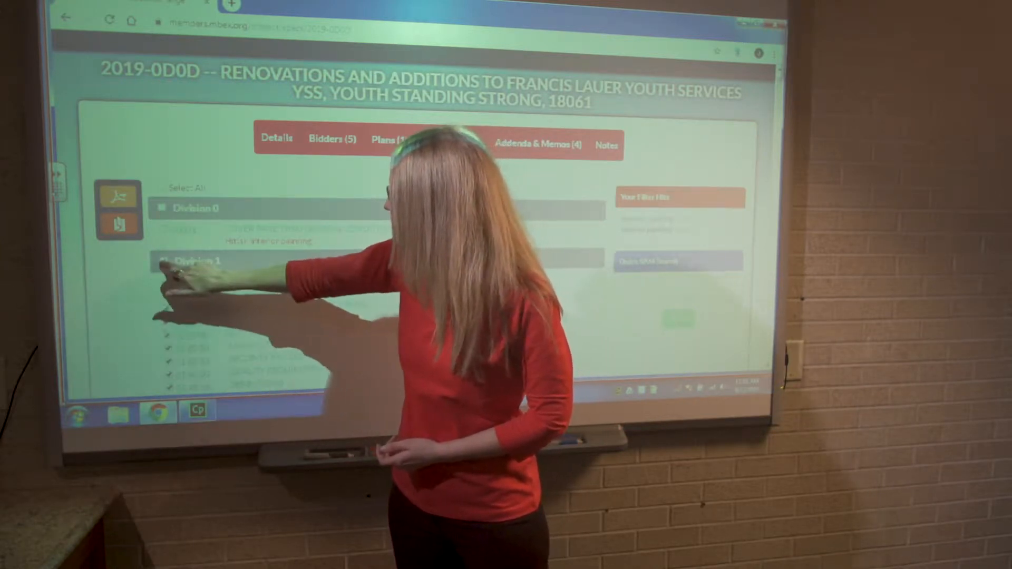
click(166, 295)
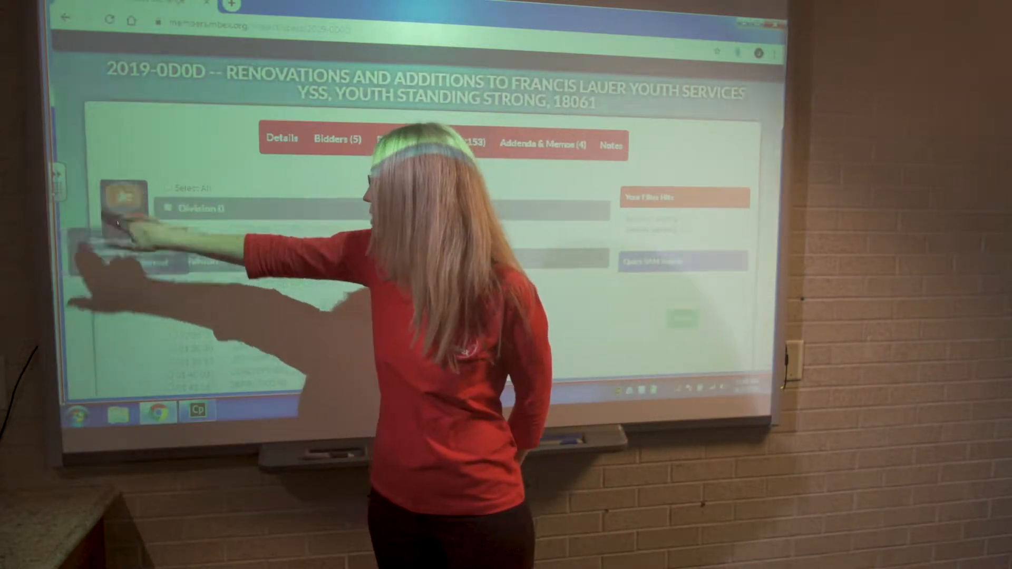
click(118, 197)
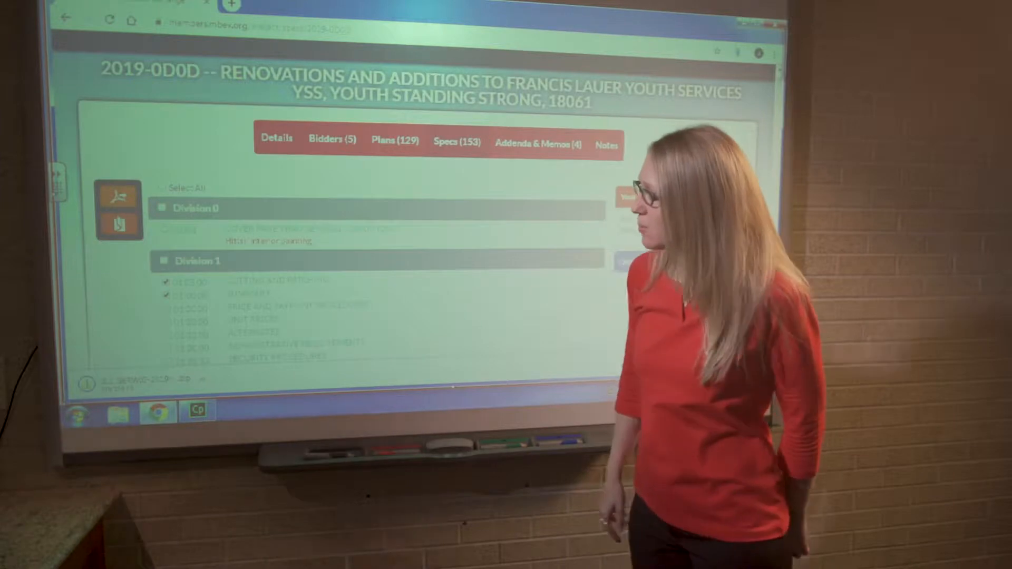
click(152, 383)
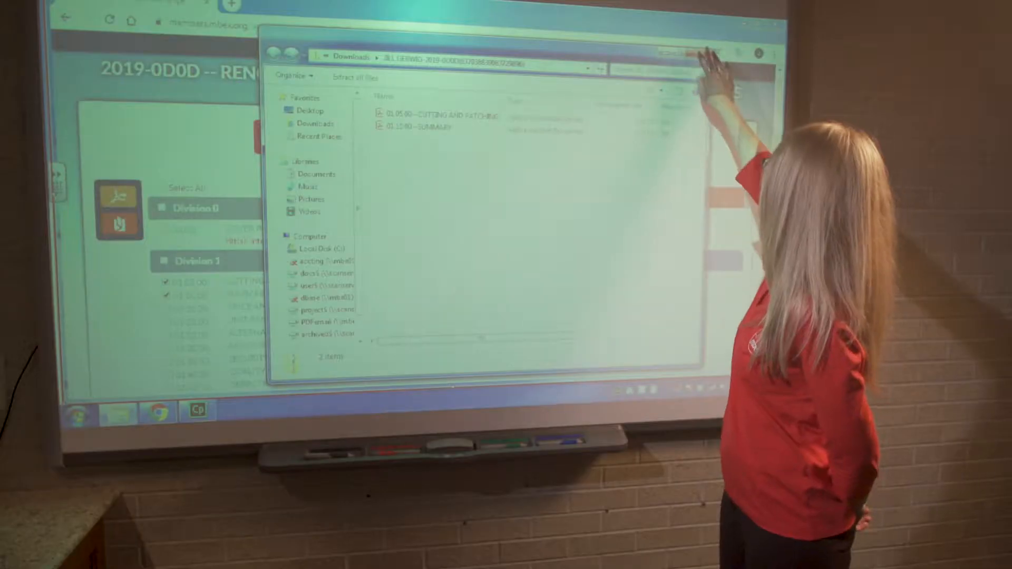
click(701, 52)
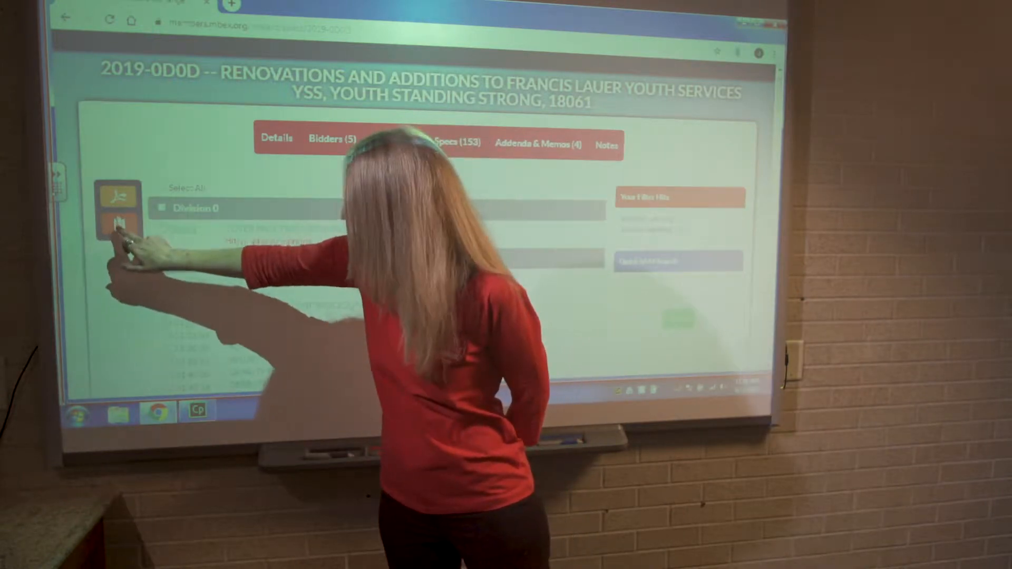
Step: Combine the selected Cutting and Patching and Summary specs into a single PDF, view it and return to the project
click(119, 224)
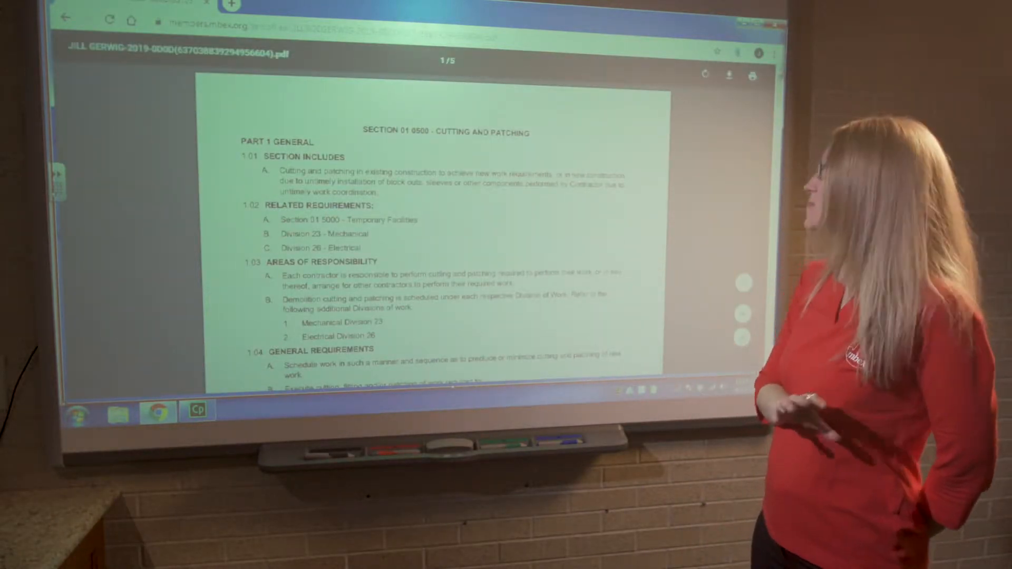
mouse_move(730, 96)
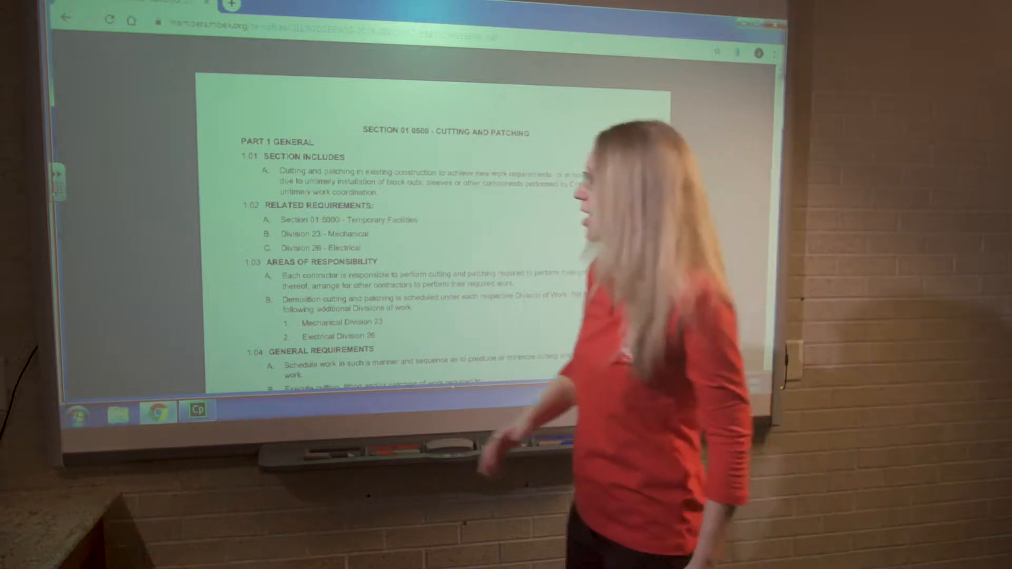
click(64, 17)
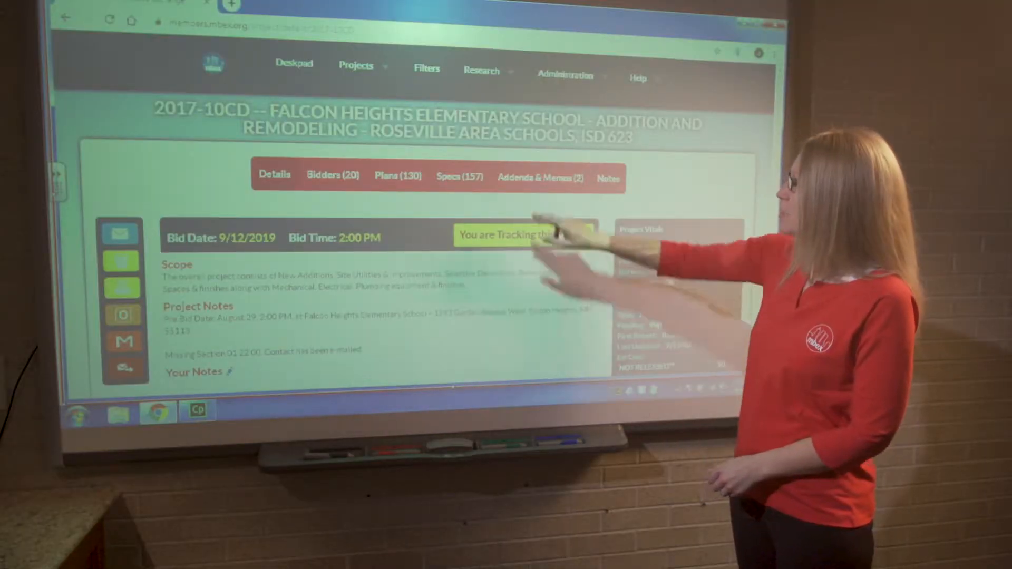
Step: List the addenda and memos of the Falcon Heights Elementary School project and view Addendum No. 02
click(532, 179)
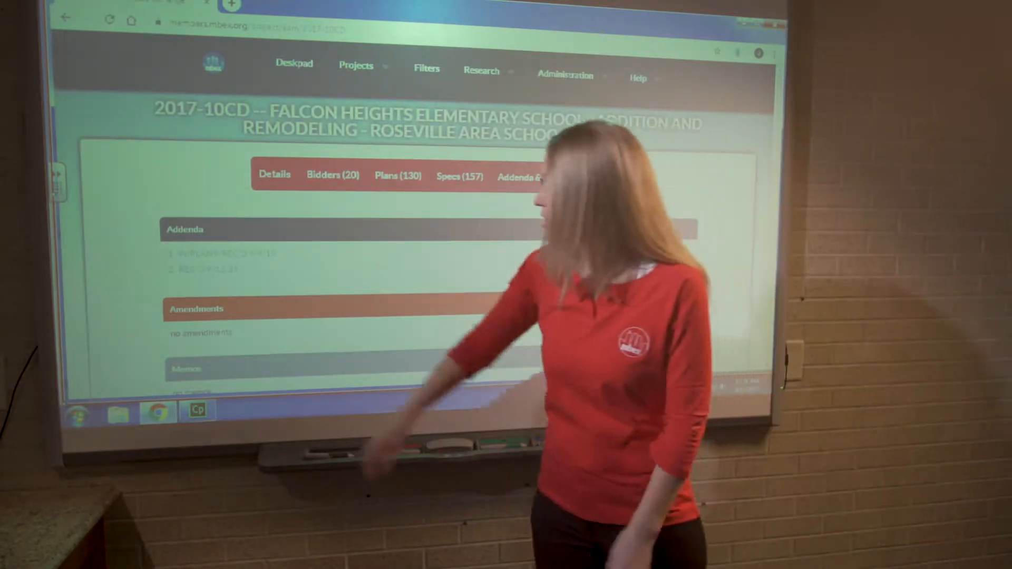
click(205, 271)
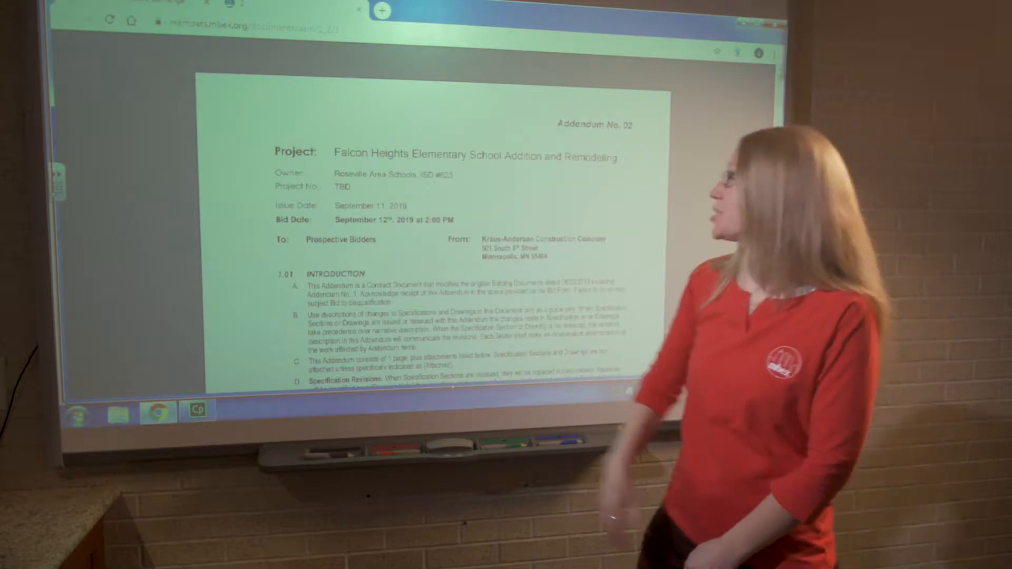
click(360, 6)
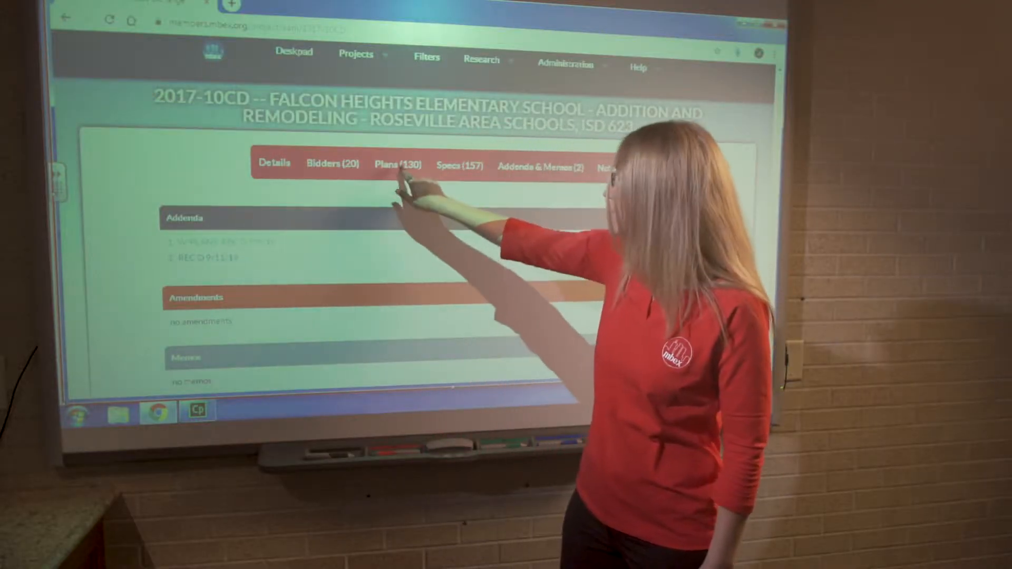
Step: Examine the Falcon Heights project's plan sheets by discipline, from General and Civil through Electrical
click(398, 166)
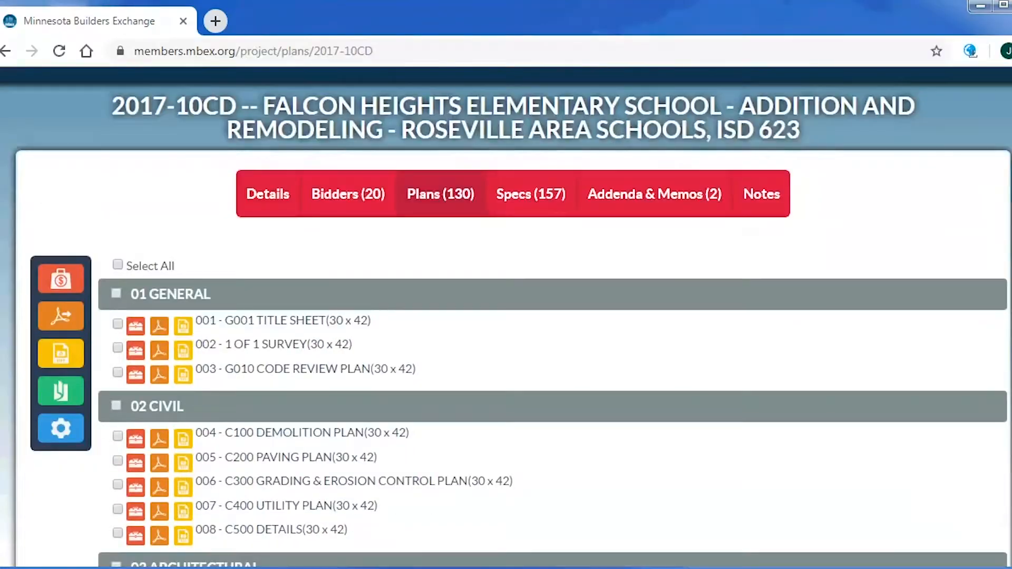
scroll(506, 316, down, 4)
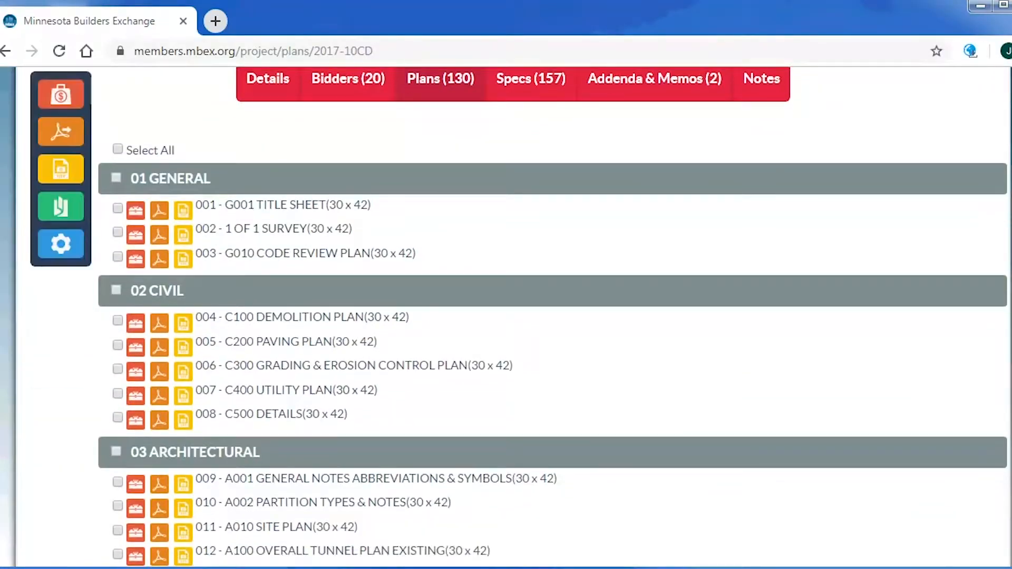
scroll(555, 316, down, 7)
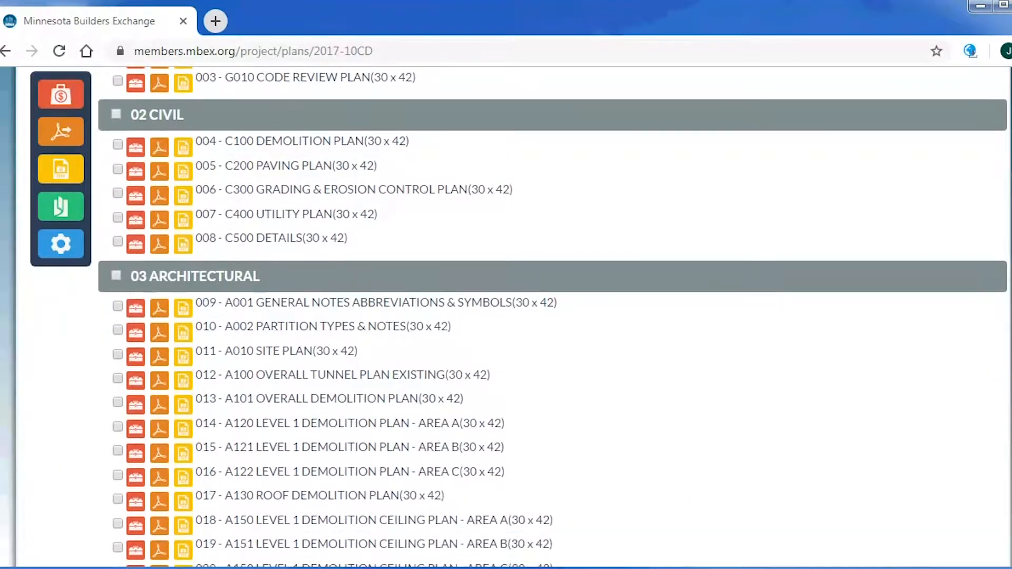
scroll(555, 316, down, 9)
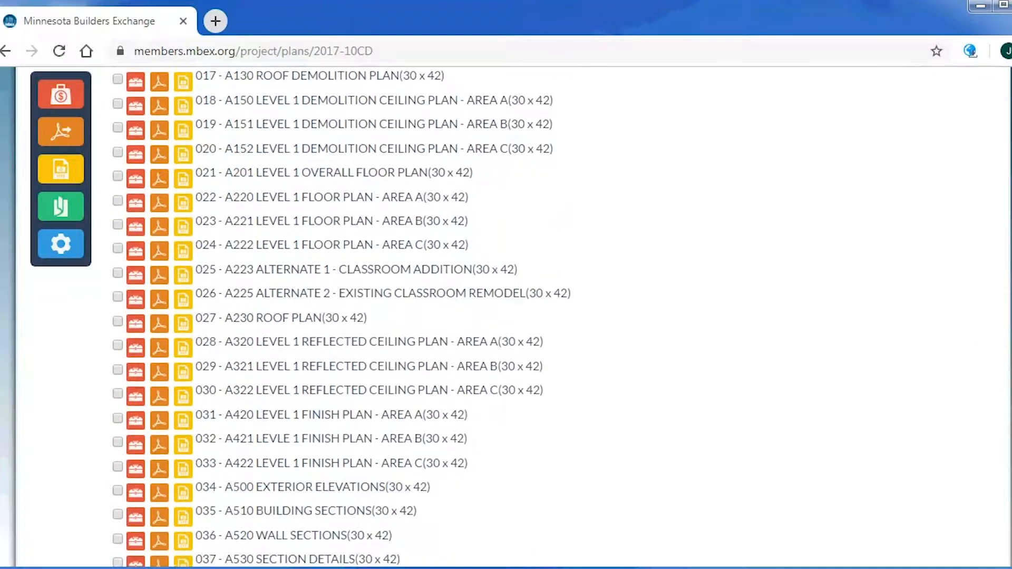
scroll(555, 316, down, 7)
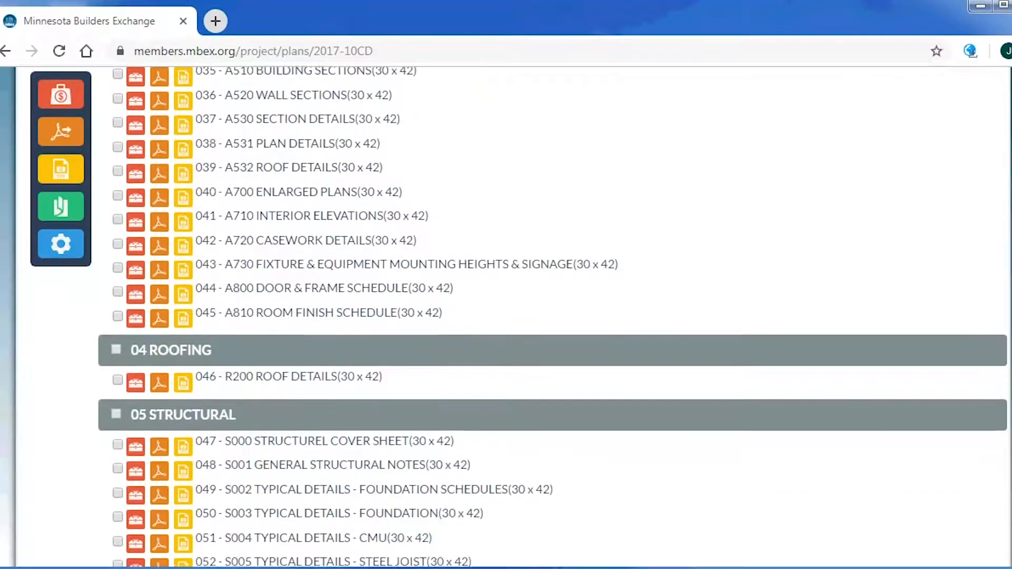
scroll(555, 316, down, 10)
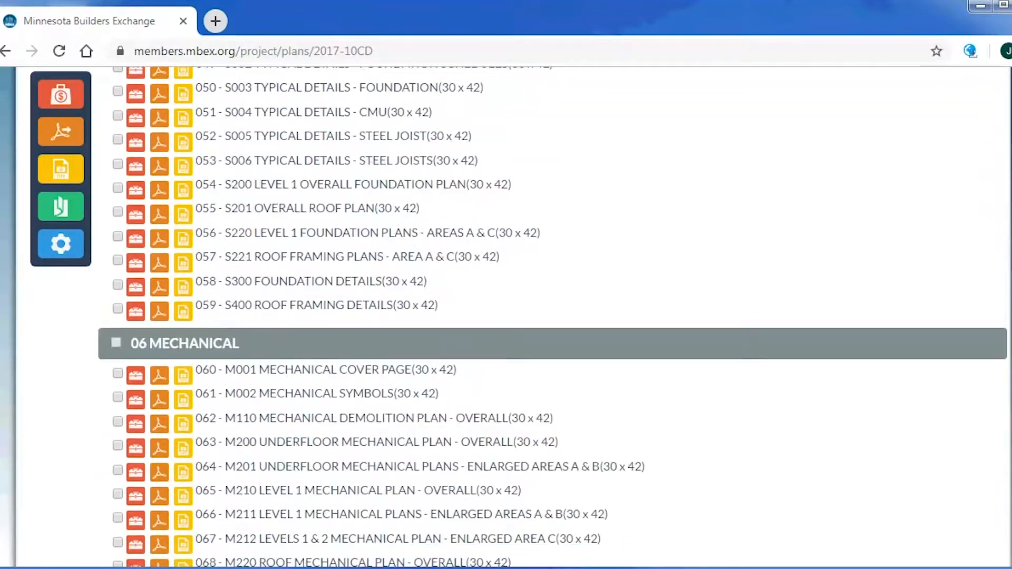
scroll(555, 316, down, 12)
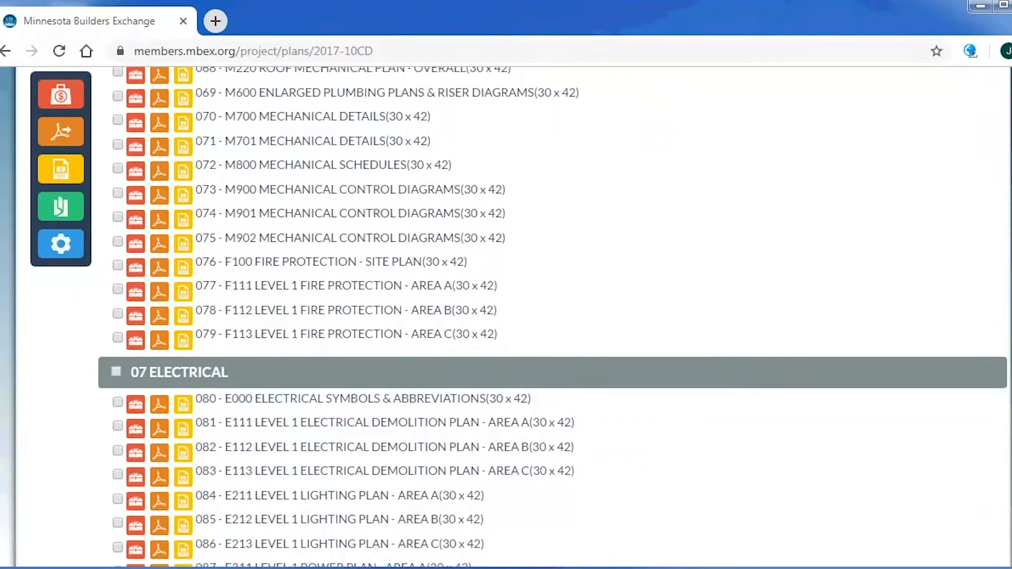
scroll(554, 316, down, 3)
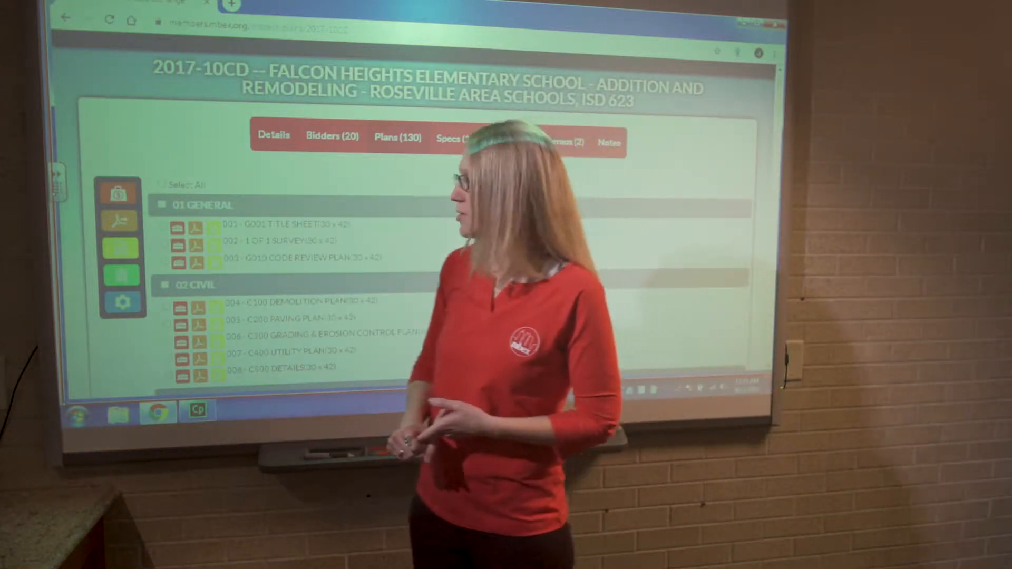
Step: Download the C100 Demolition Plan and C200 Paving Plan together as an archive, and view them combined in one PDF
click(160, 185)
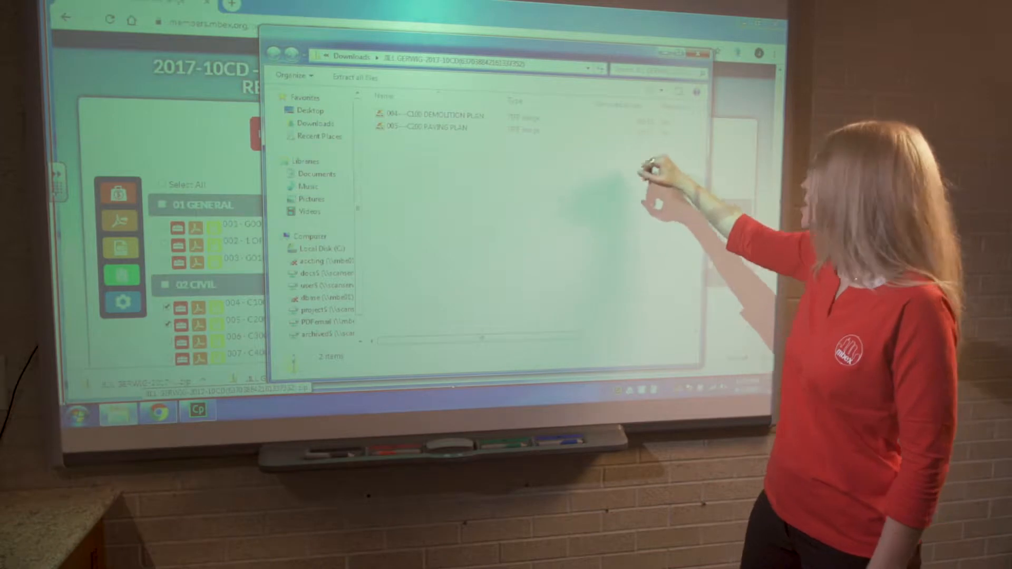
click(698, 53)
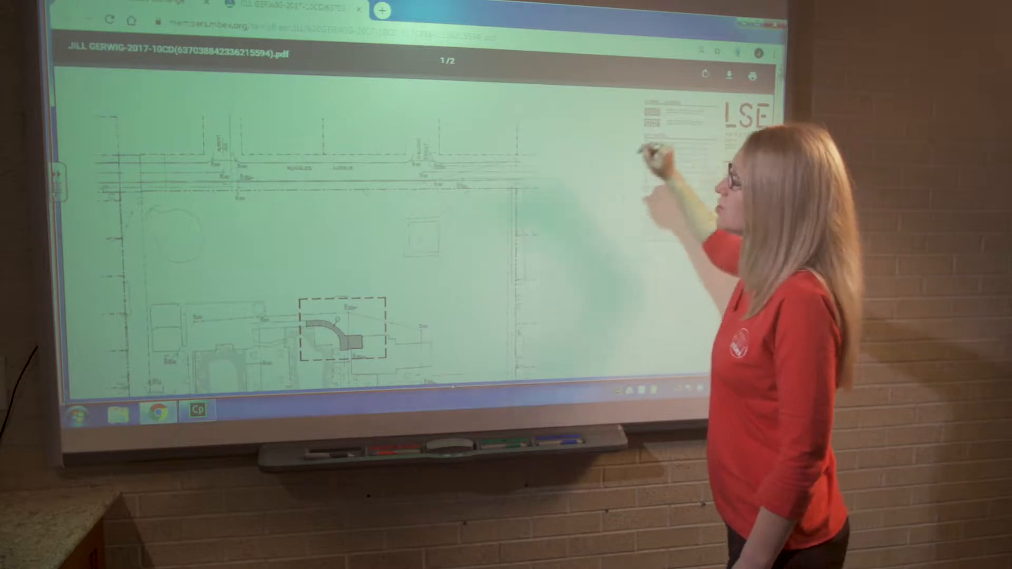
click(363, 9)
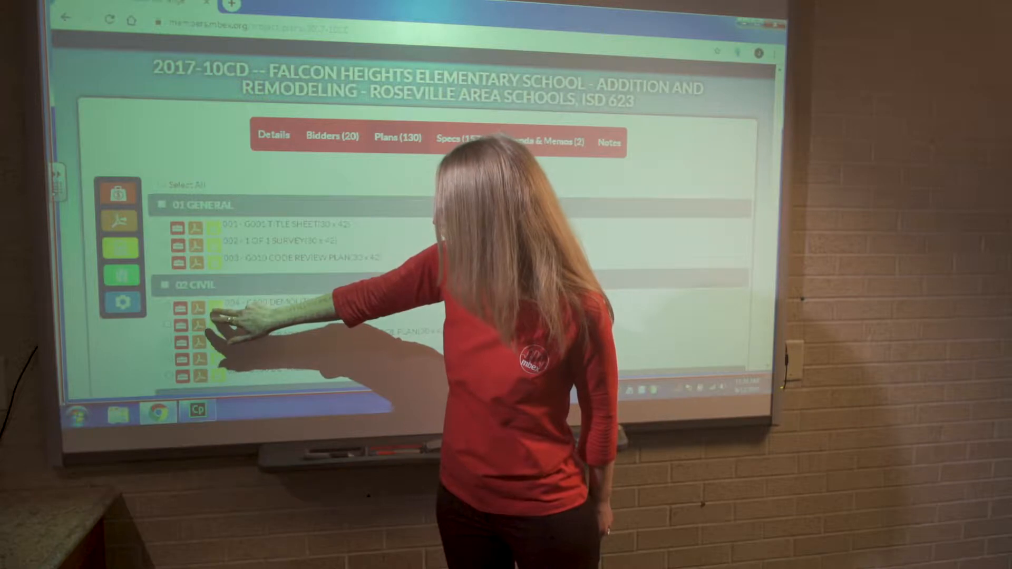
Step: Download the C100 Demolition Plan as a single image file, view it and close it
click(215, 307)
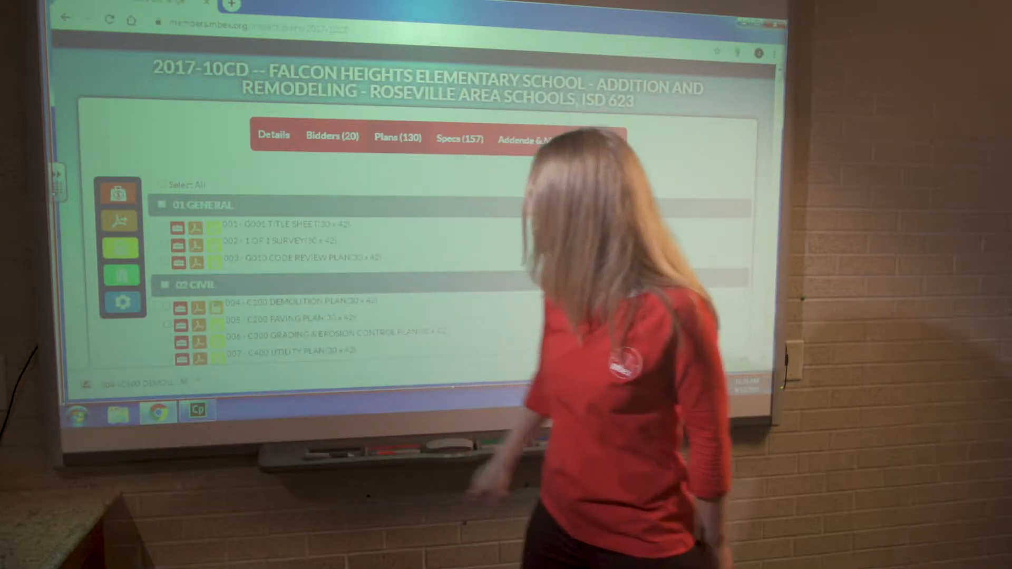
click(158, 383)
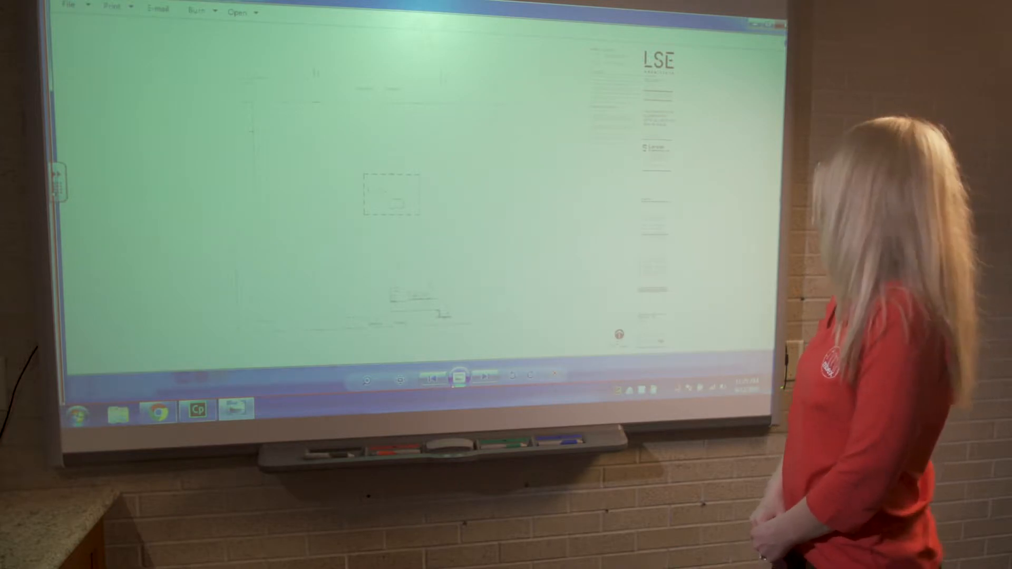
click(780, 24)
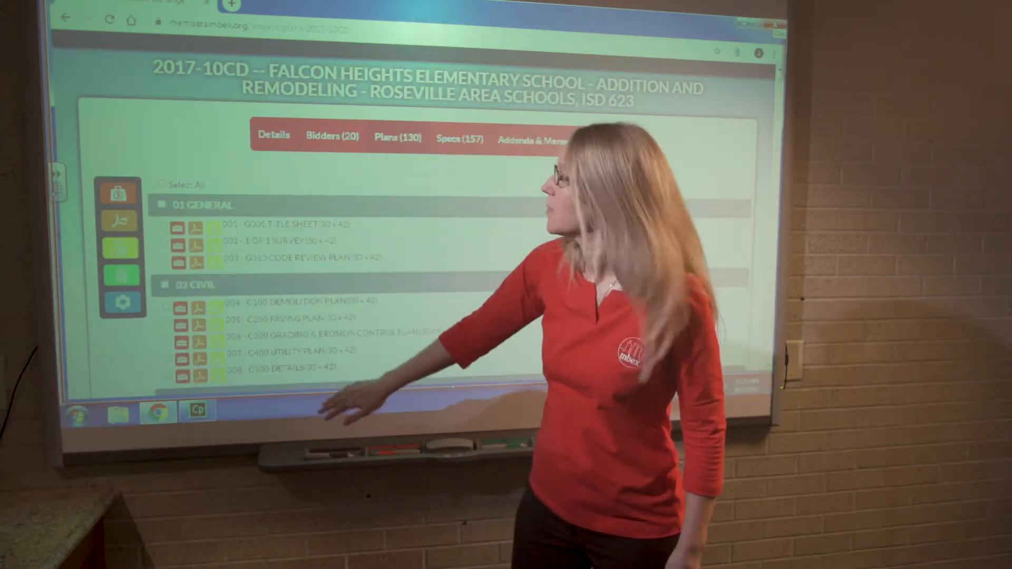
Step: Open the plan sheets in the toolbox viewer and advance through several plans
click(198, 322)
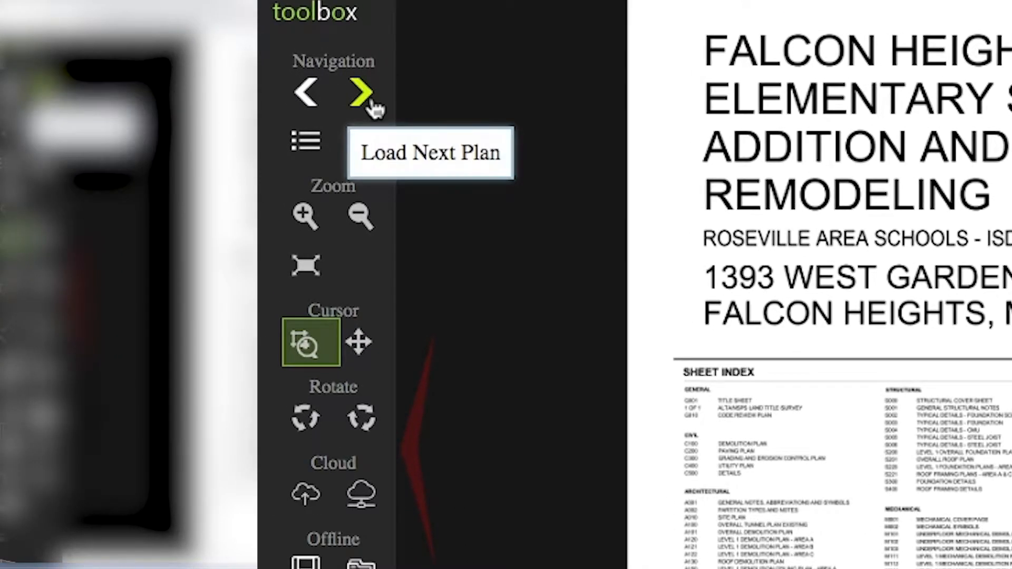
click(362, 93)
click(369, 99)
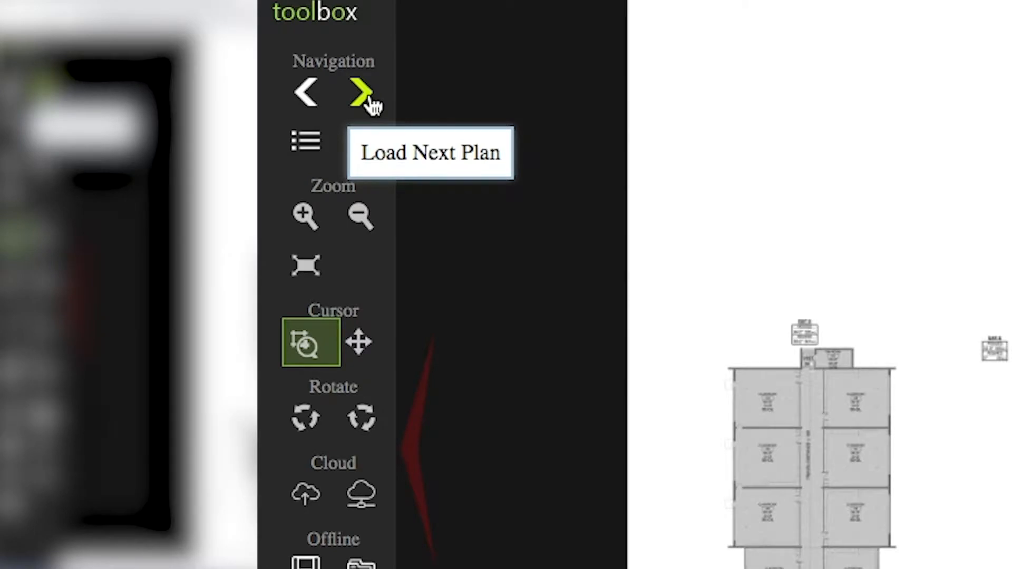
click(369, 99)
click(370, 99)
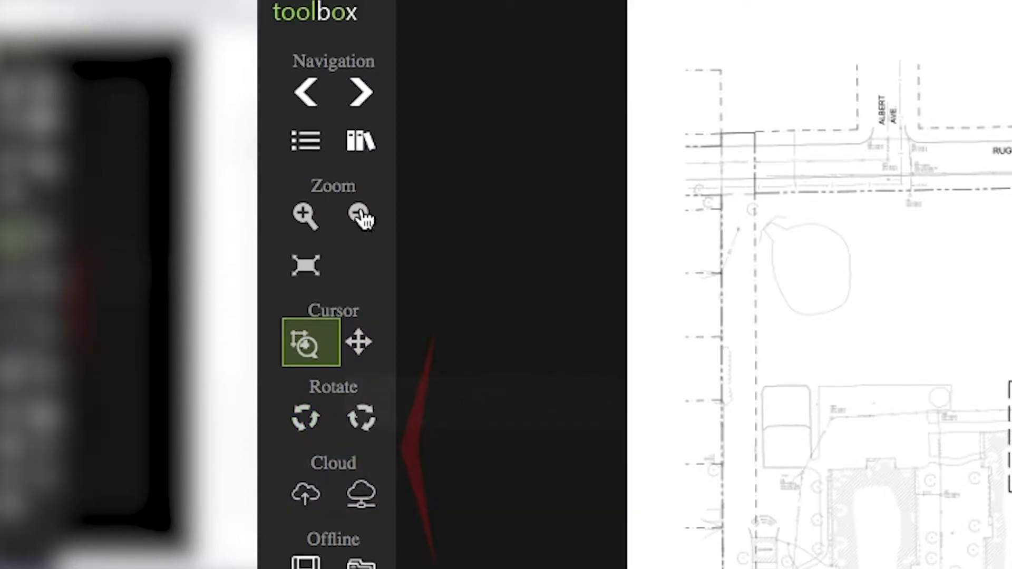
Step: Open the A420 Level 1 Finish Plan - Area A sheet from the plan list and close the list
click(319, 156)
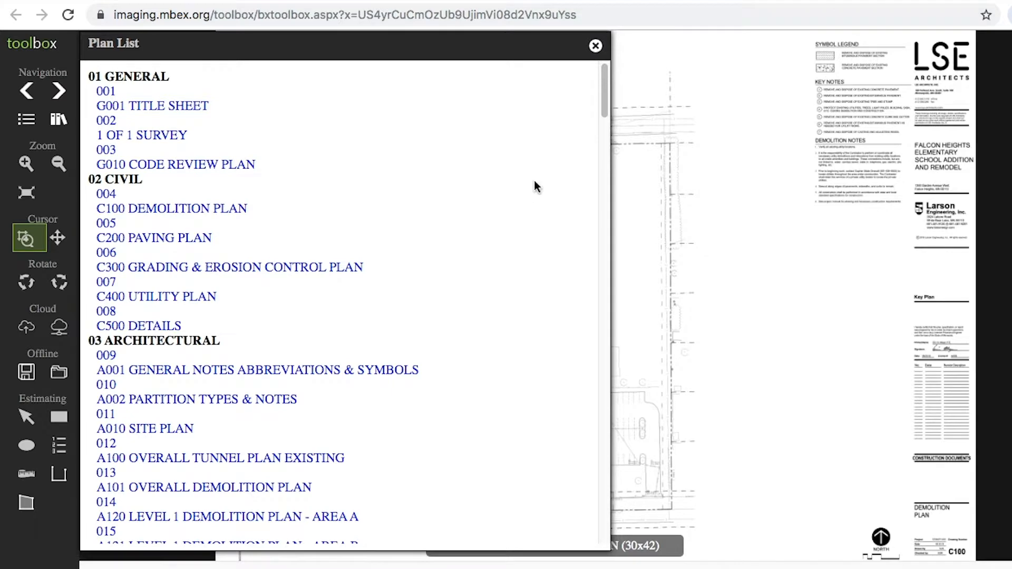
drag(603, 111, 598, 204)
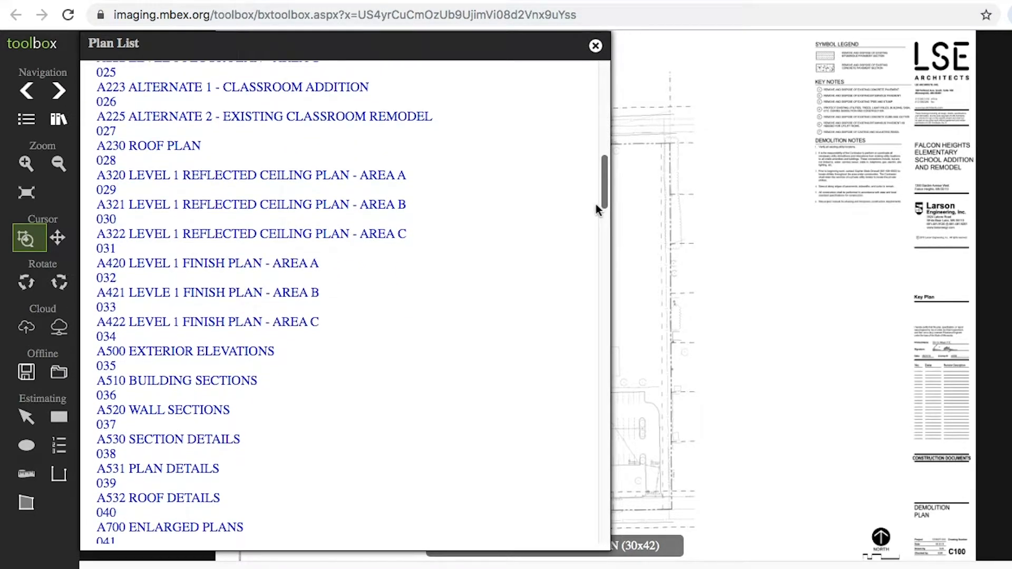
click(145, 269)
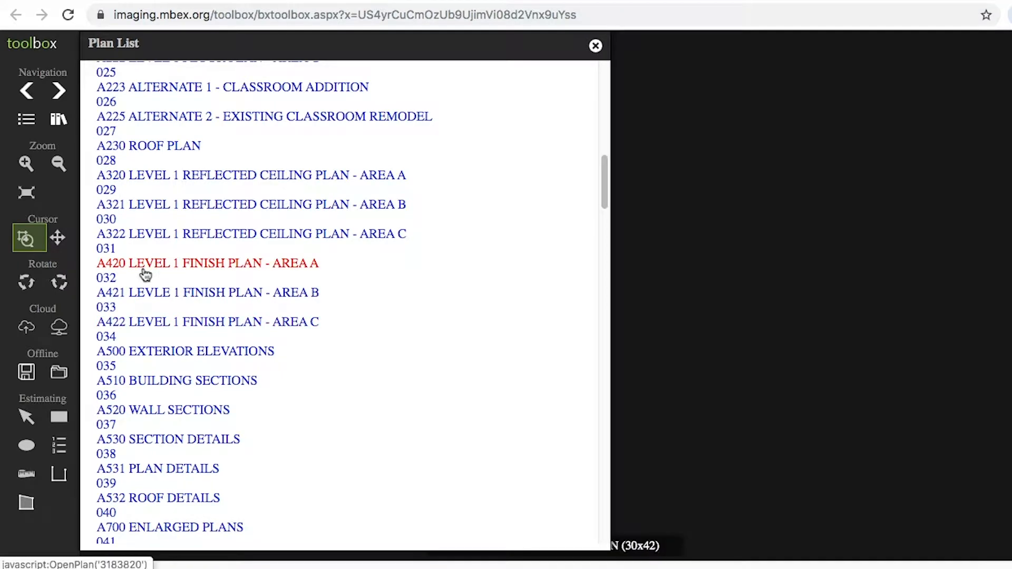
click(596, 47)
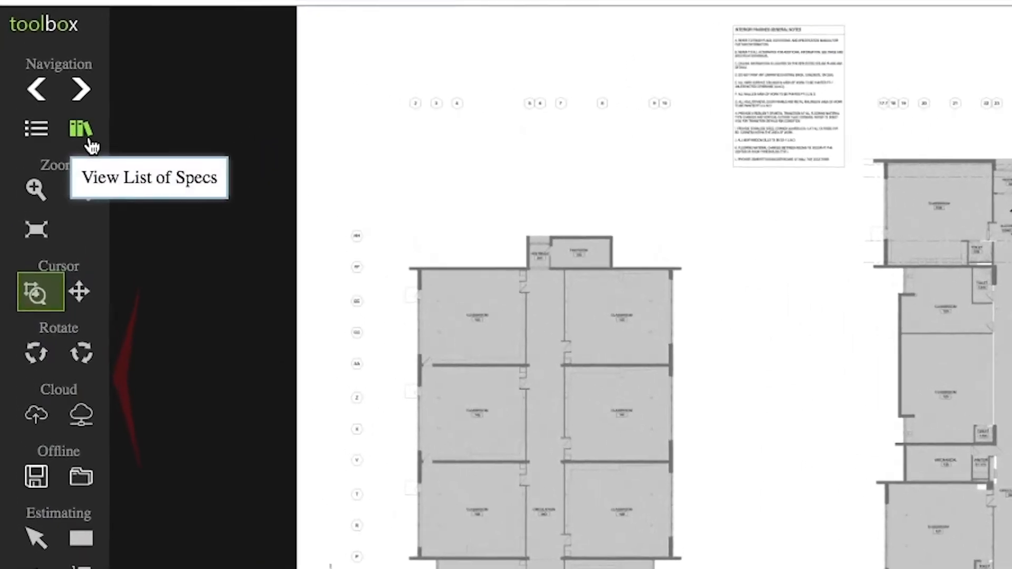
Step: View the 09 91 00 Painting section from the list of specs and close both the section and the list
click(97, 149)
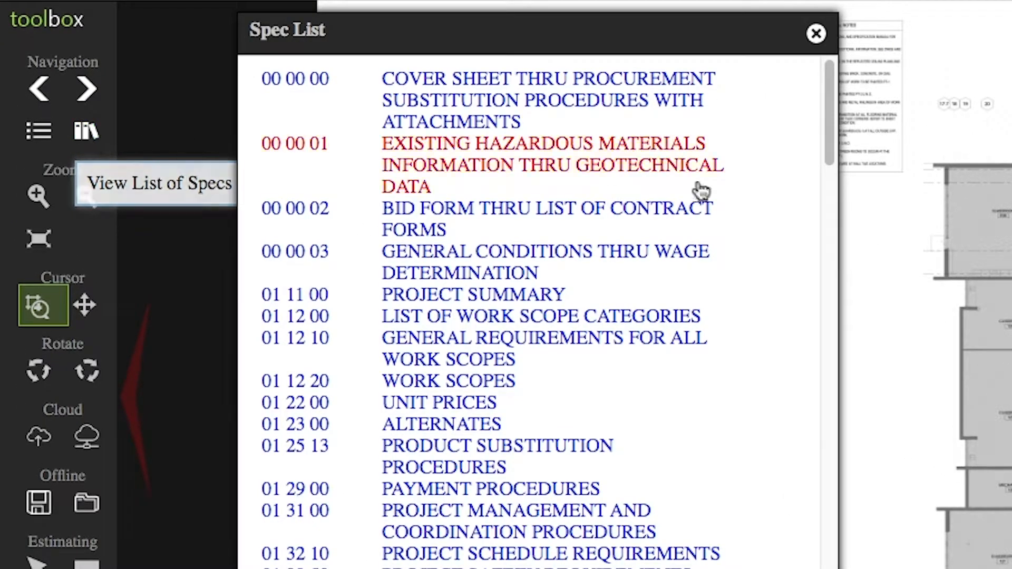
drag(829, 131, 807, 306)
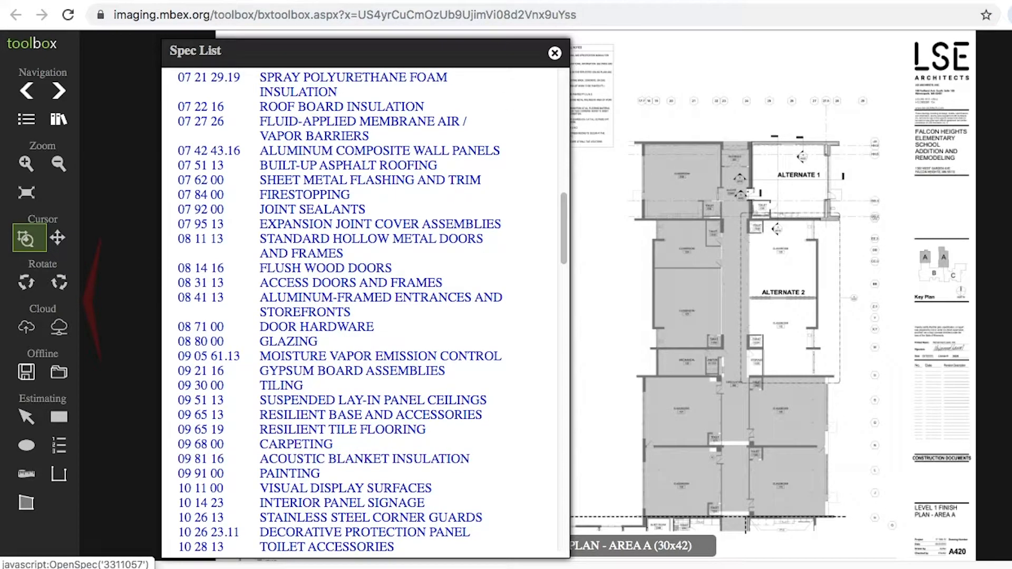
click(289, 474)
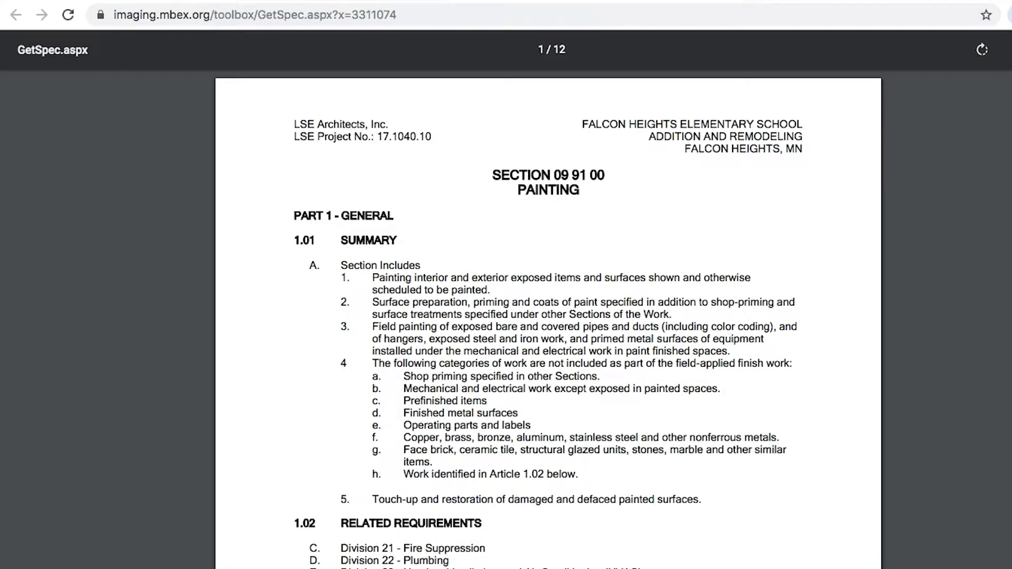
key(super+w)
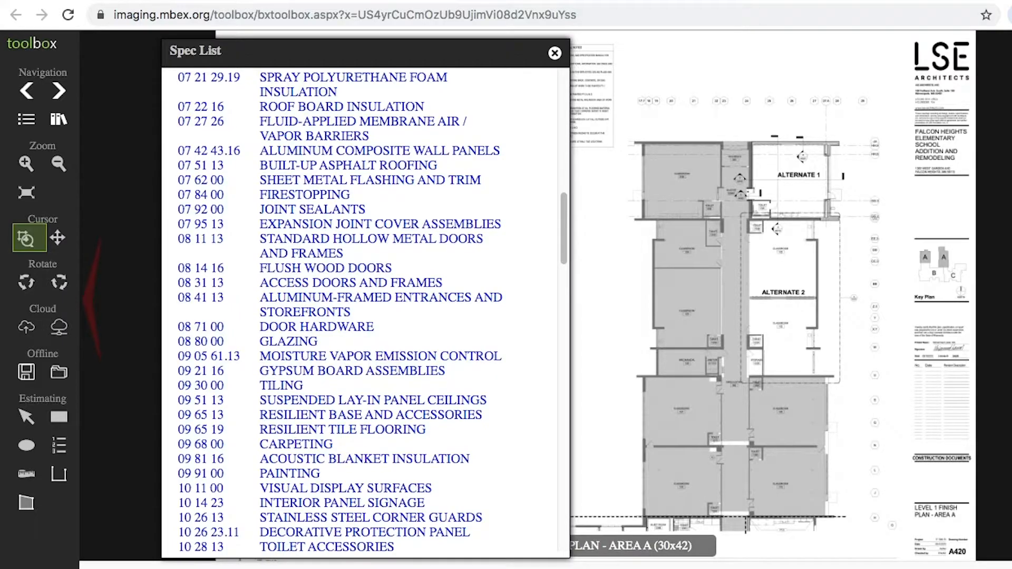
click(555, 54)
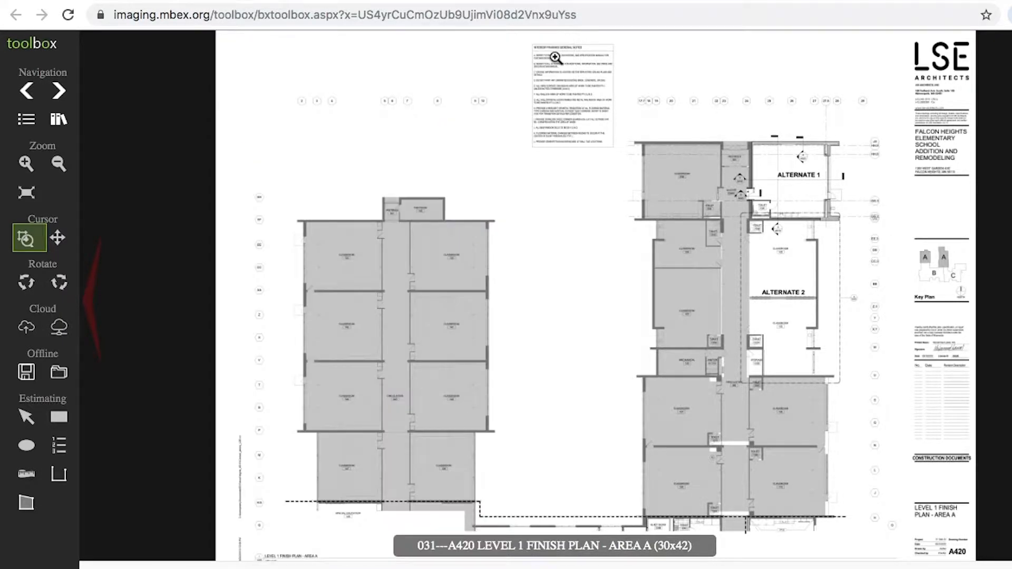
Step: Zoom in on the A420 finish plan, pan across its classrooms, and fit the whole sheet back in view
click(545, 1)
click(24, 166)
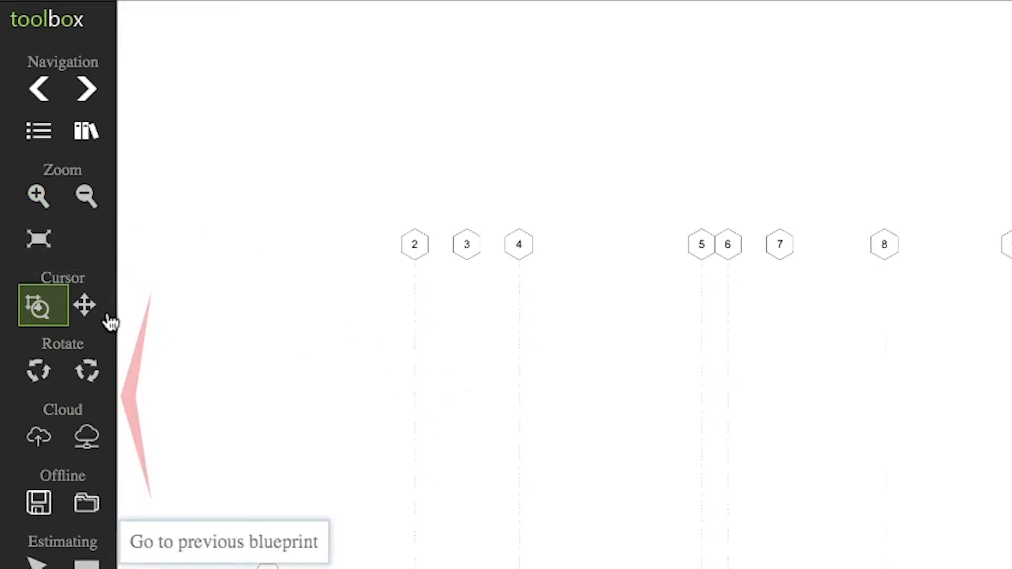
click(98, 313)
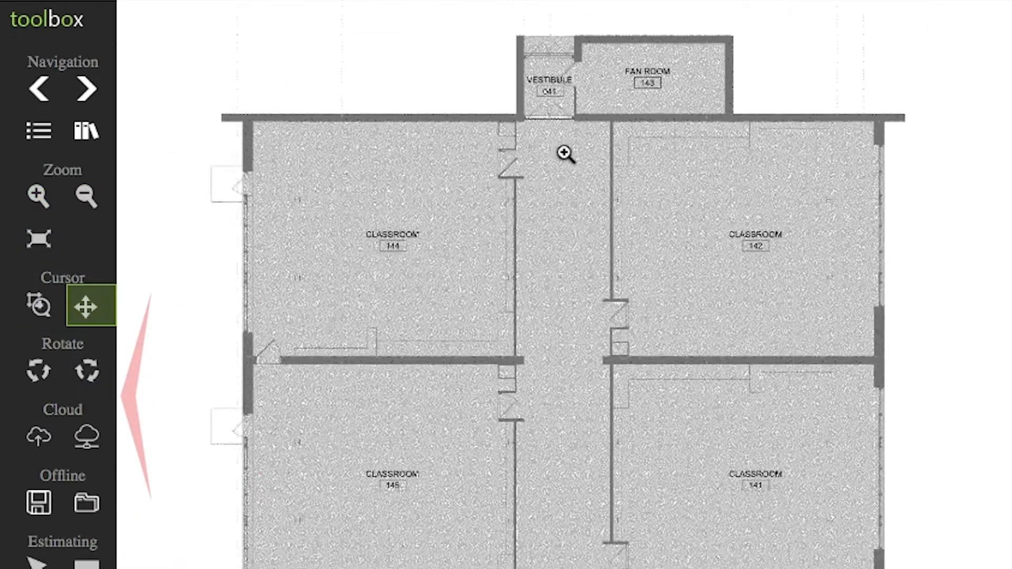
drag(564, 153, 719, 324)
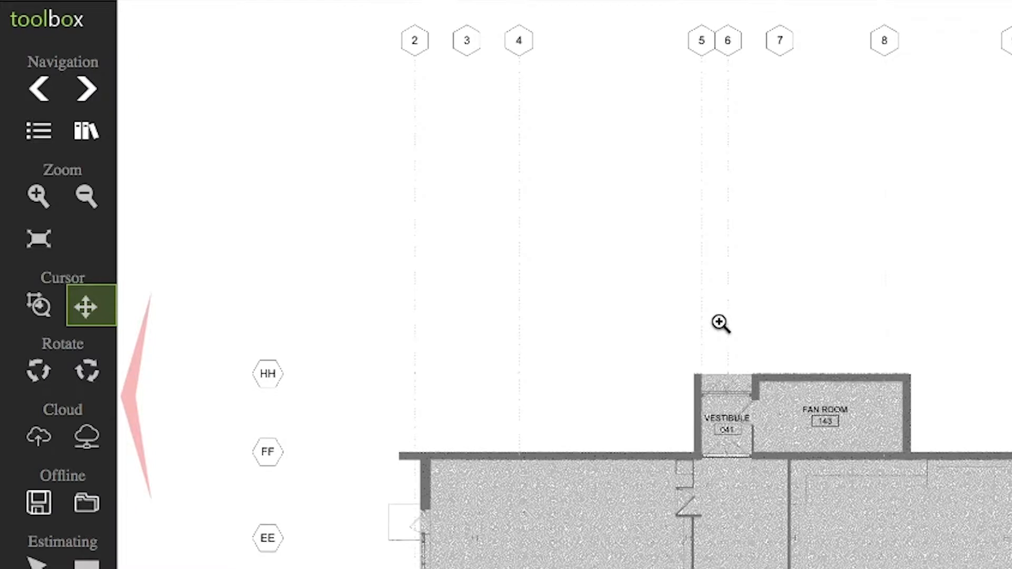
click(42, 236)
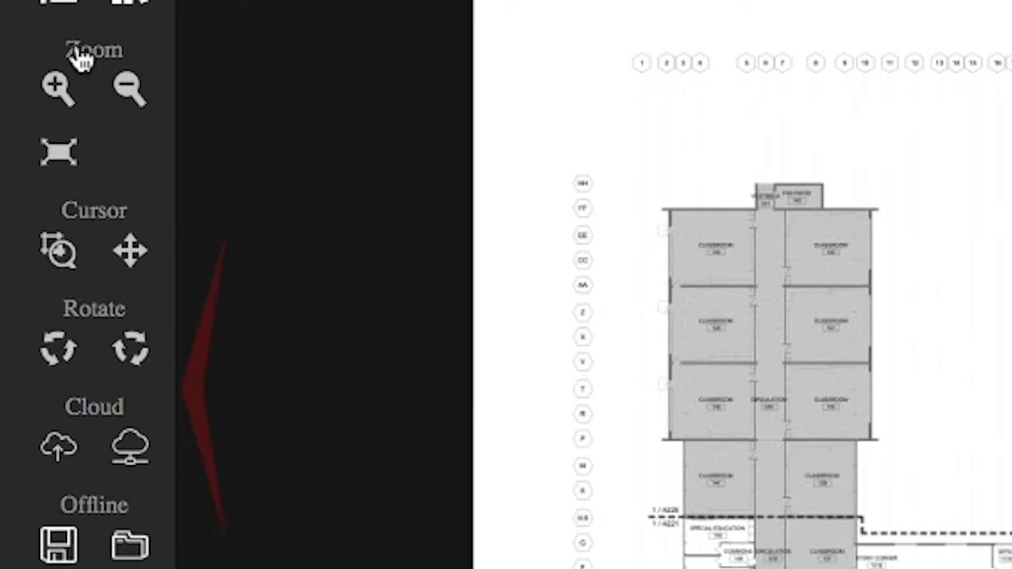
Step: Zoom to the drawing title and scale of the A201 Level 1 Overall Floor Plan, and restore the full view
click(61, 252)
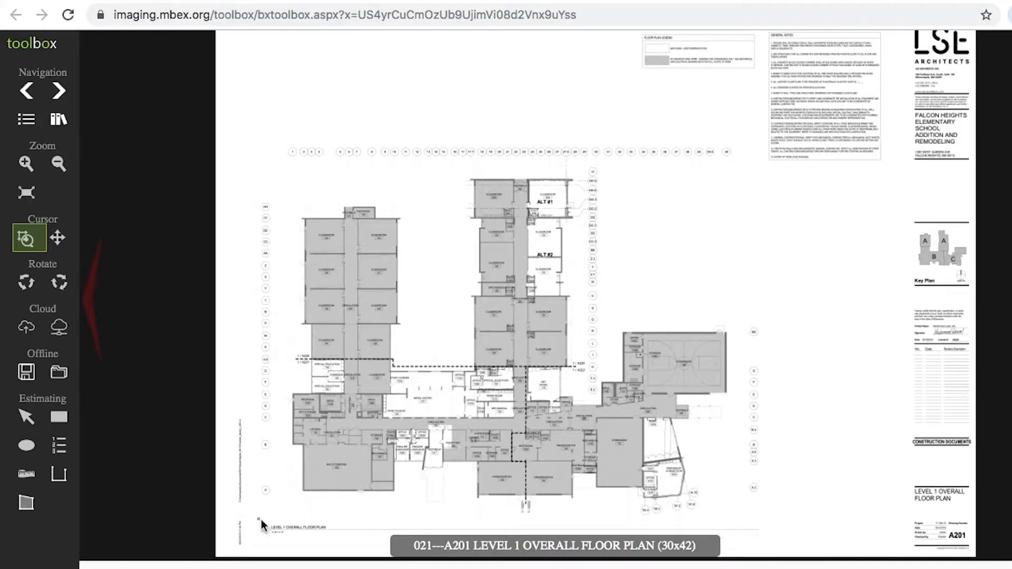
drag(258, 519, 335, 536)
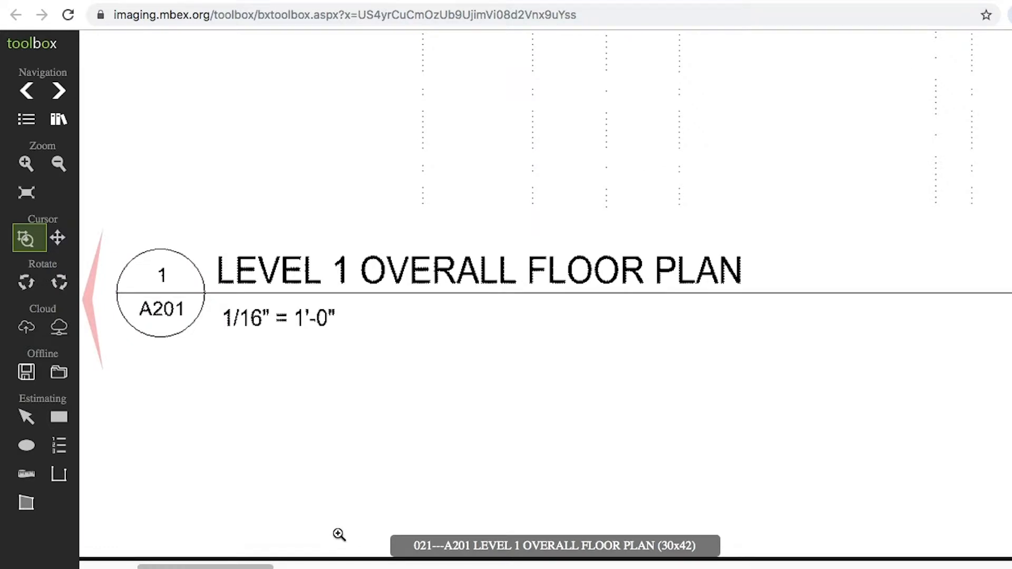
click(26, 193)
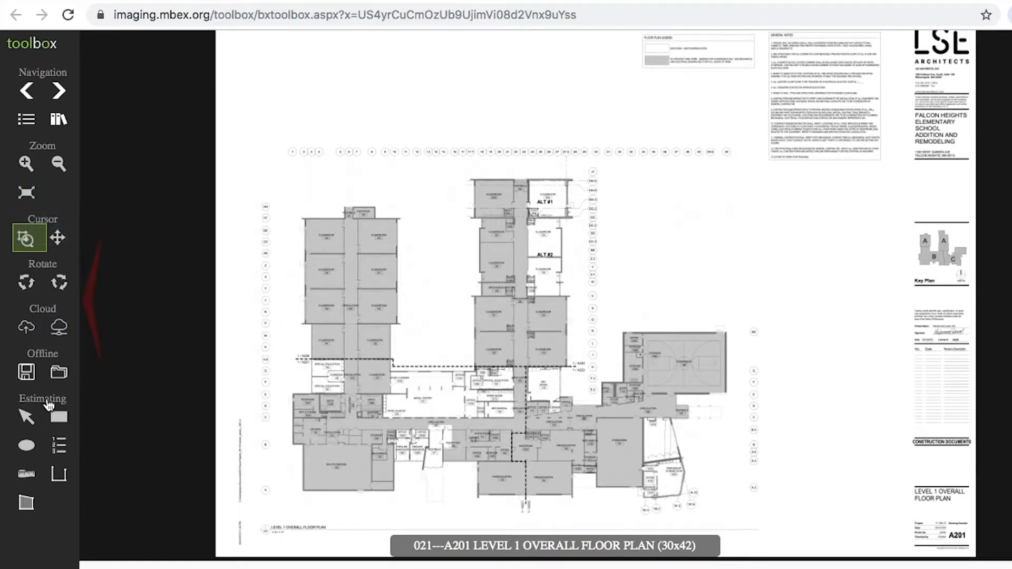
Step: Open the estimating markups for the A201 floor plan and set the scale to 1/16" = 1'
click(59, 417)
click(60, 418)
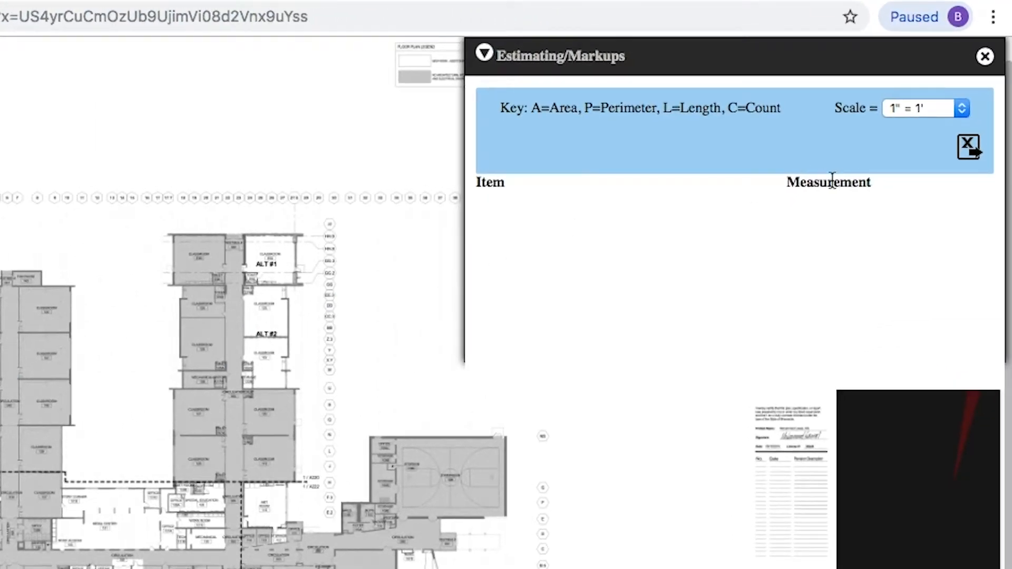
click(960, 111)
click(939, 127)
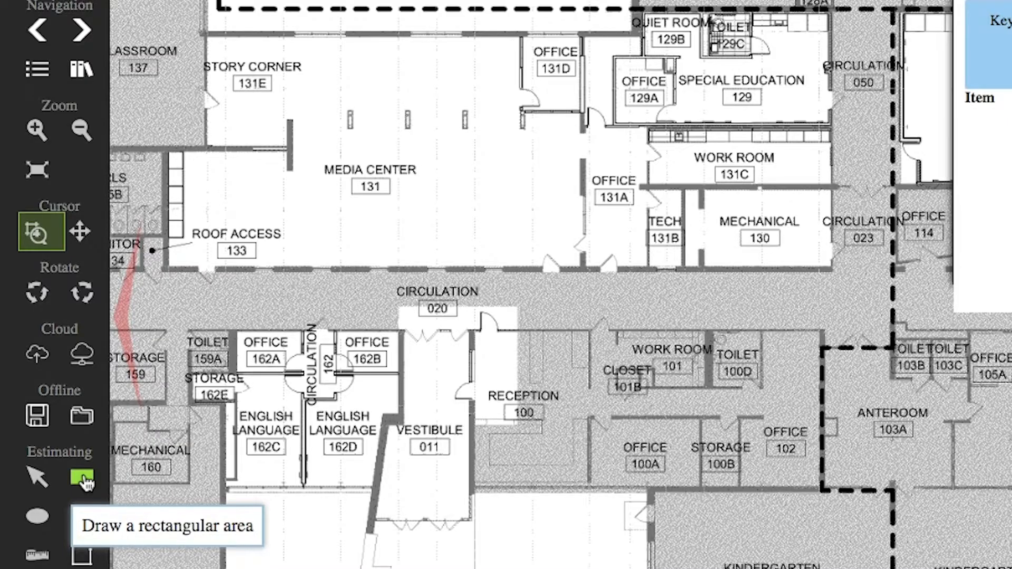
Step: Draw rectangular area markups covering Office 131D and Office 131A on the floor plan
click(59, 475)
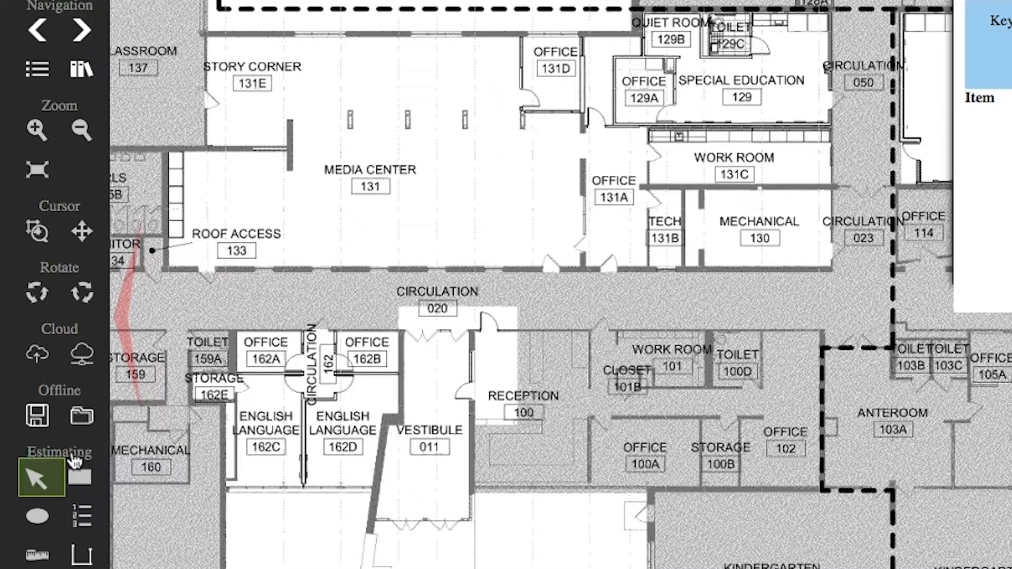
click(80, 477)
drag(523, 36, 581, 112)
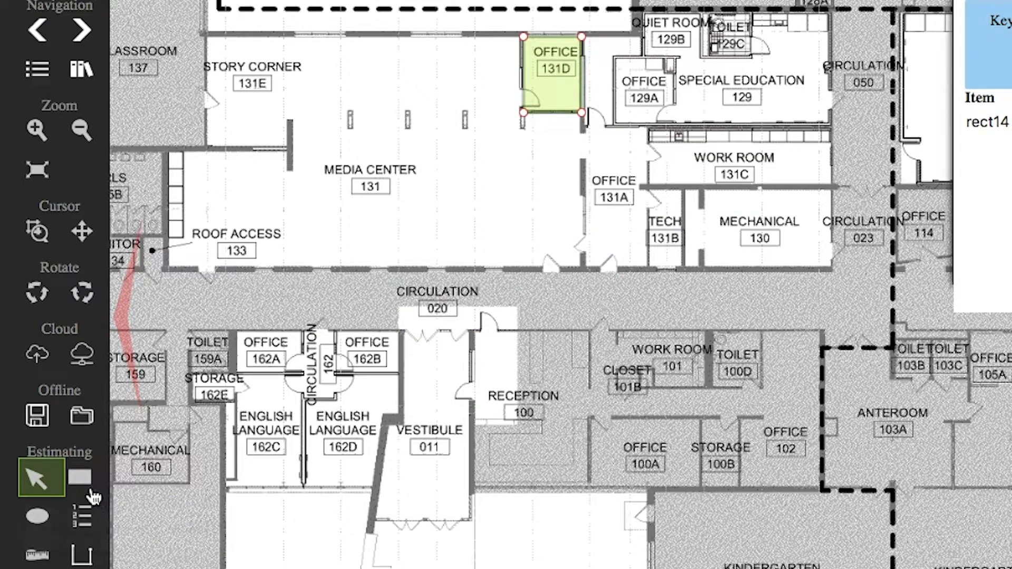
click(79, 477)
drag(583, 128, 647, 267)
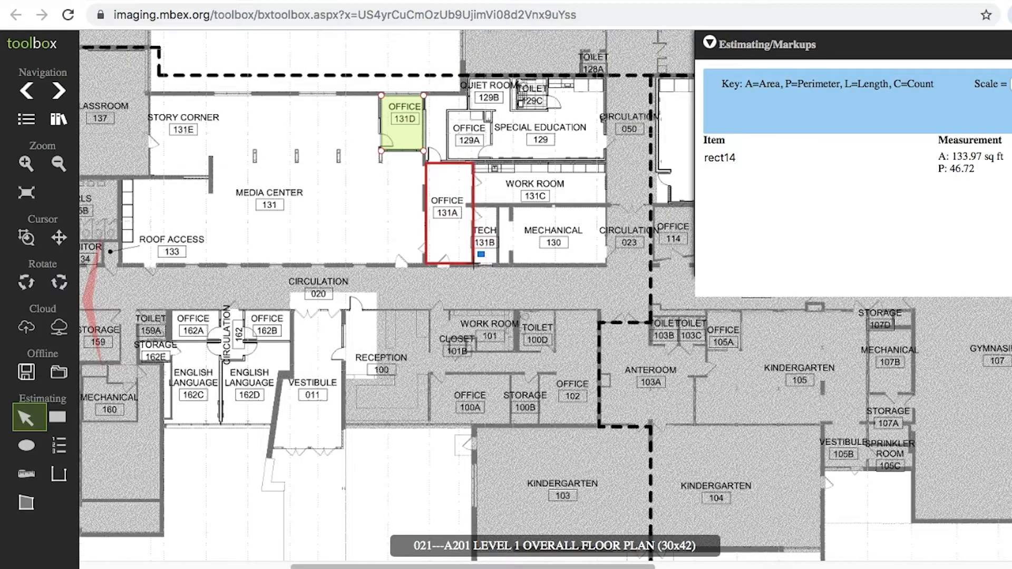
drag(474, 265, 473, 264)
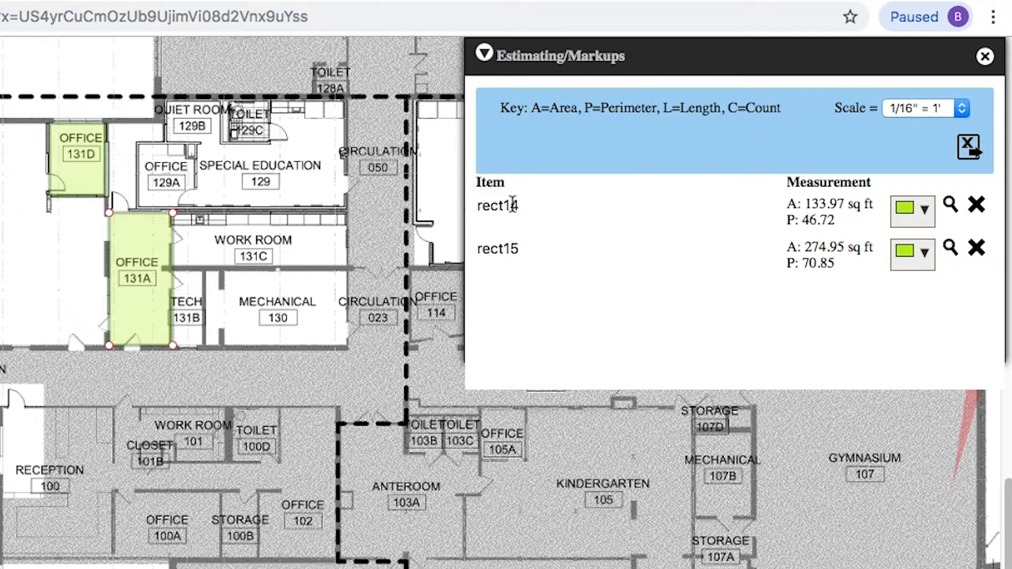
Step: Rename the two rectangle items as "office 131d" and "office 131a" in the markup list
click(512, 204)
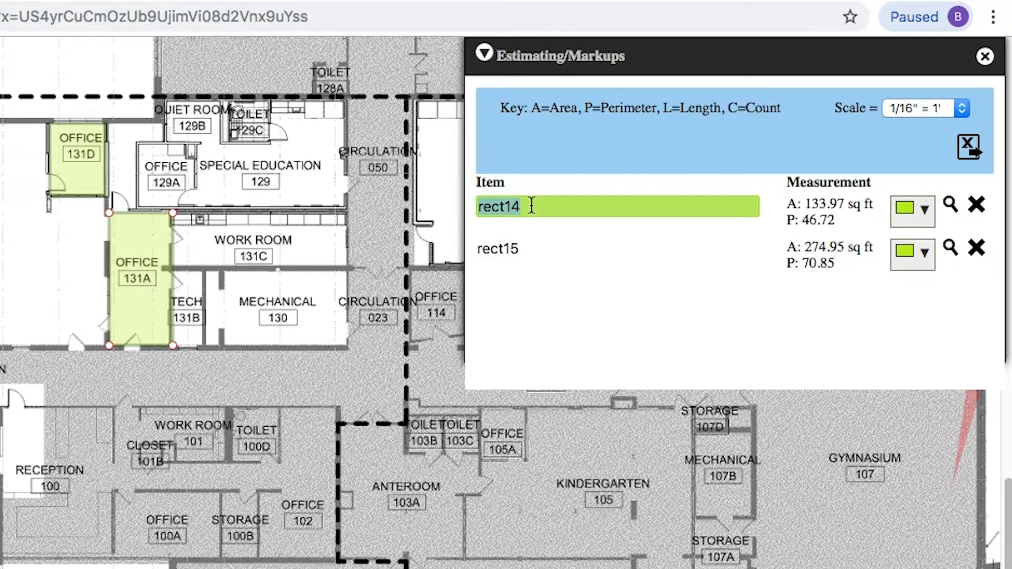
text(office 131d)
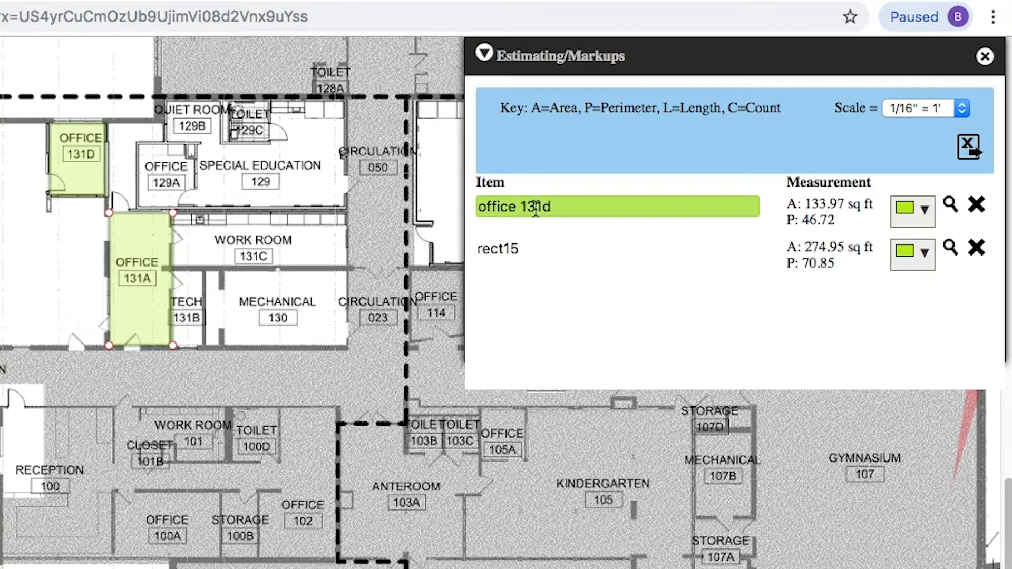
double_click(492, 250)
text(office 131a)
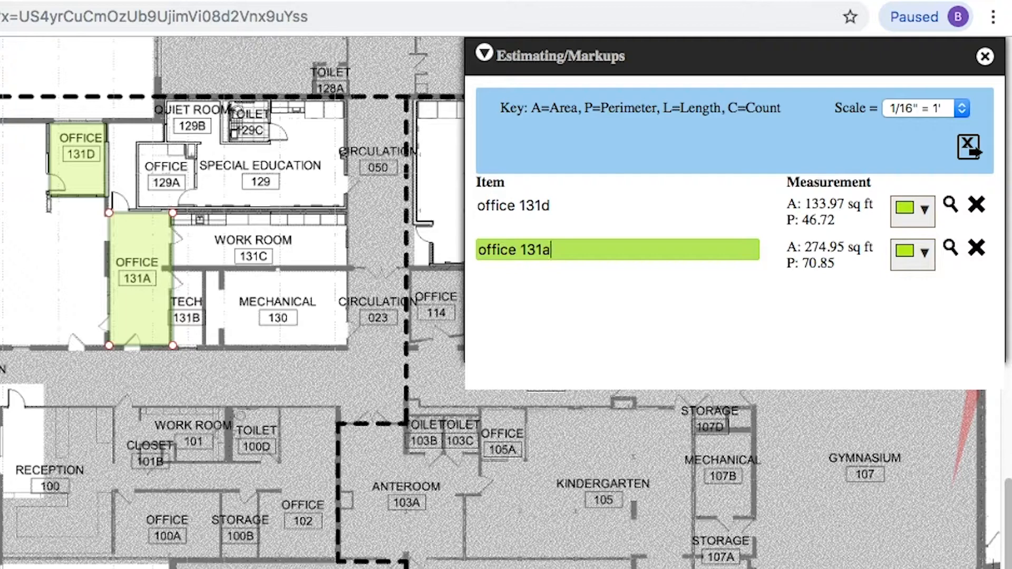
Step: Change the color of the office 131a markup to blue
click(926, 255)
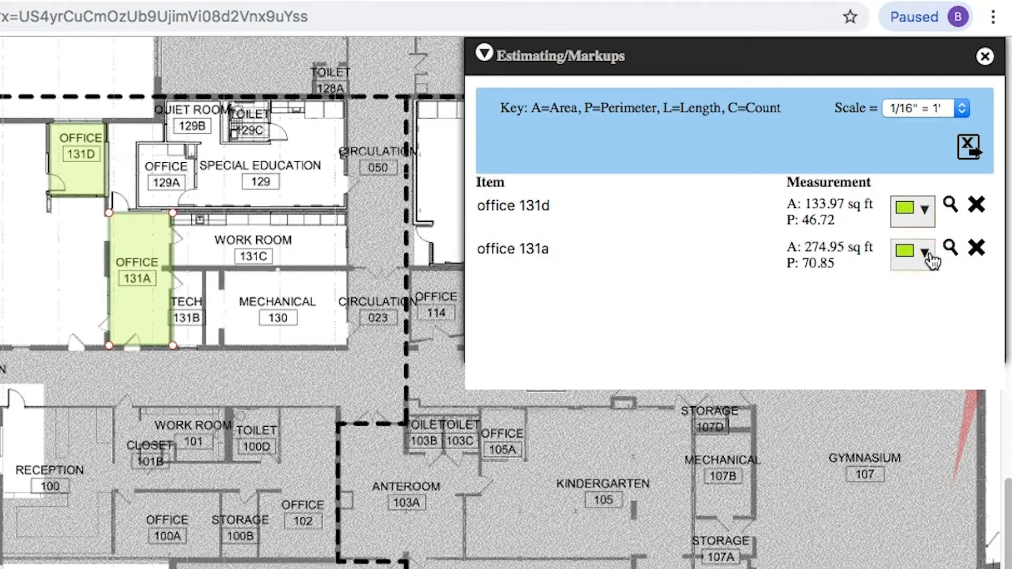
click(989, 382)
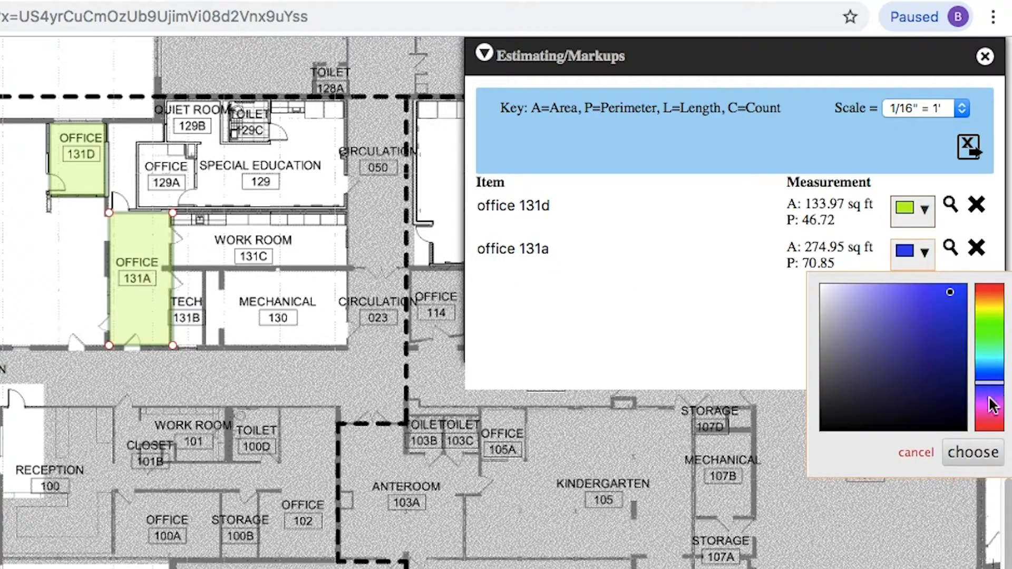
click(979, 452)
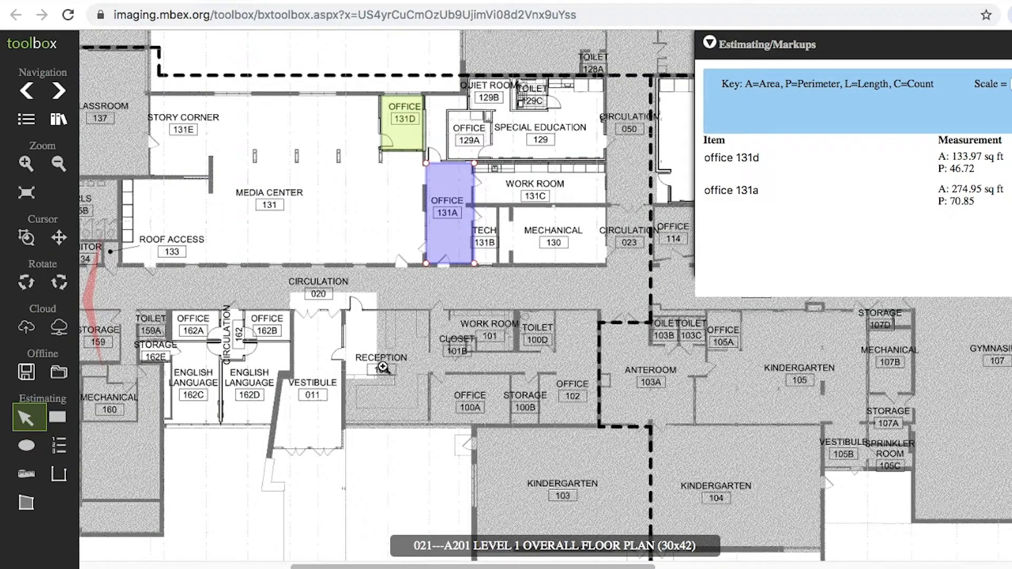
Step: Draw an elliptical area markup across the upper parts of Vestibule 011 and Reception 100
click(28, 446)
drag(282, 299, 427, 361)
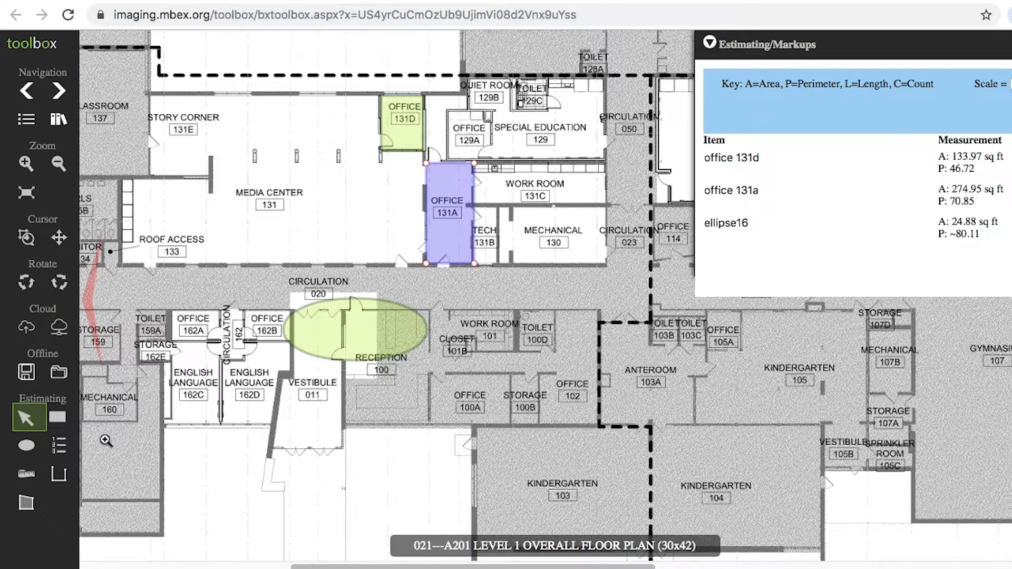
Step: Count items with square markers placed along the upper wall of Media Center 131 and Office 131D
click(68, 448)
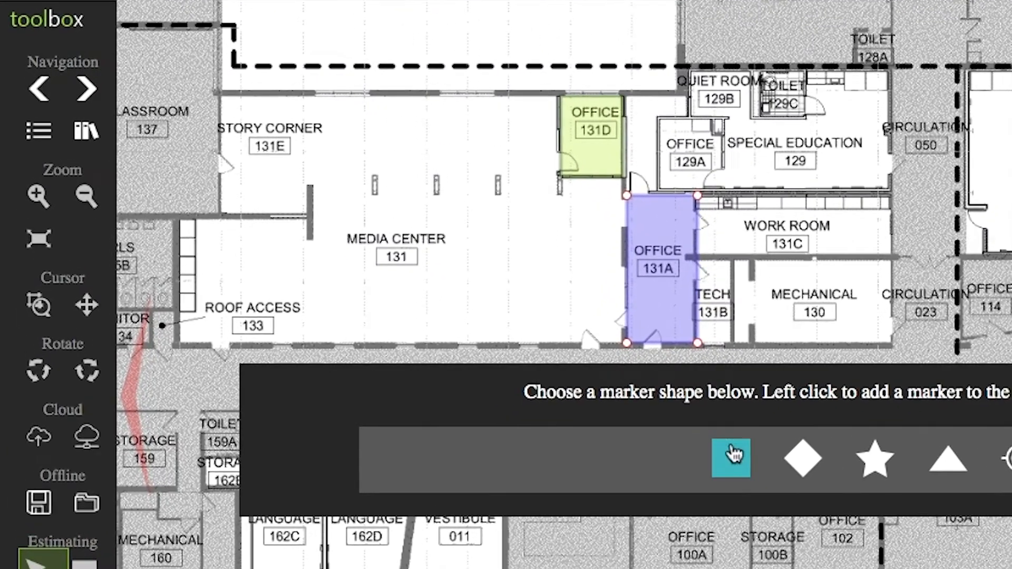
click(732, 461)
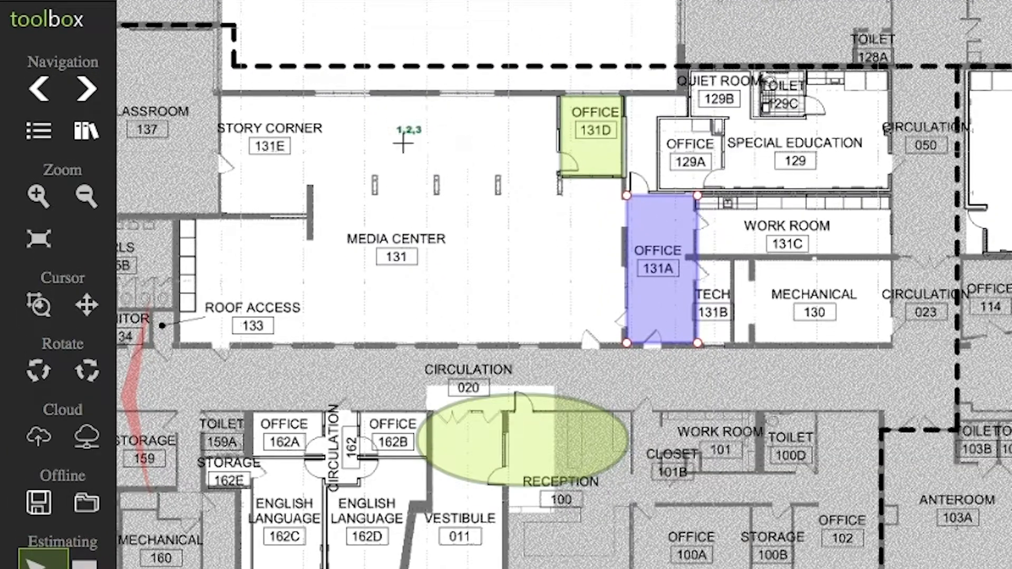
click(340, 99)
click(458, 94)
click(587, 98)
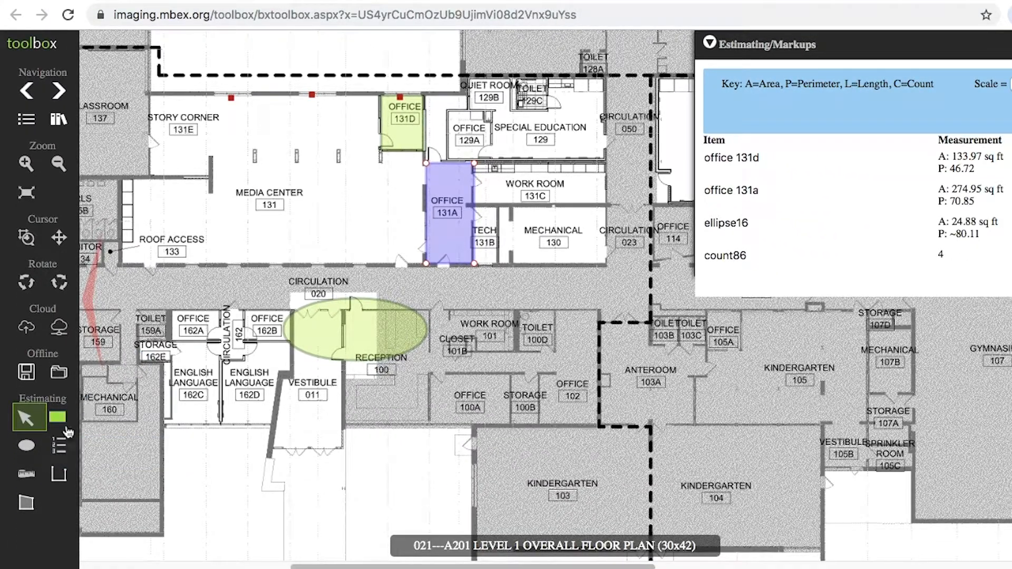
Step: Count items with diamond markers placed at the door openings along the lower wall of Media Center 131 and Office 131A
click(58, 448)
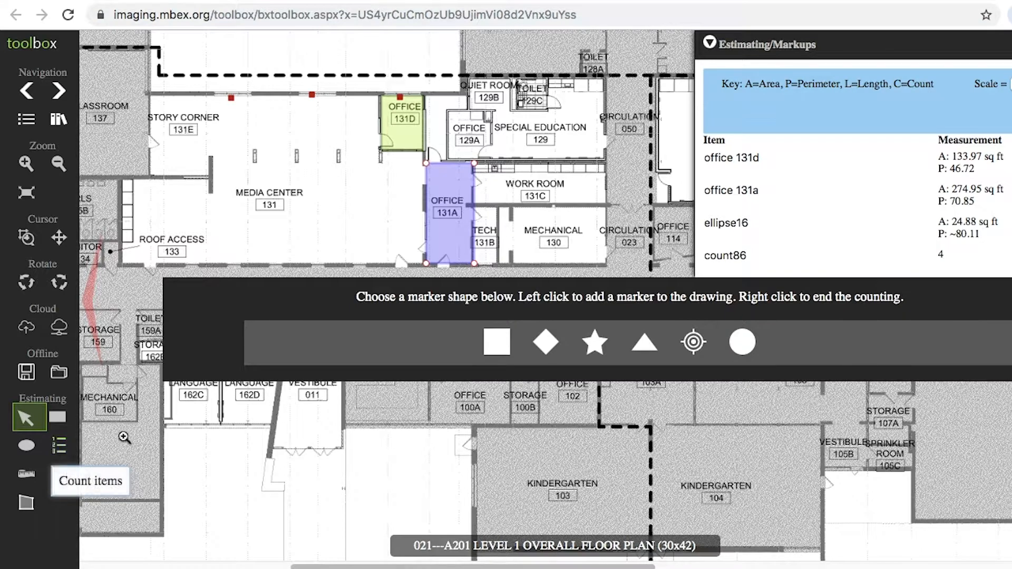
click(546, 345)
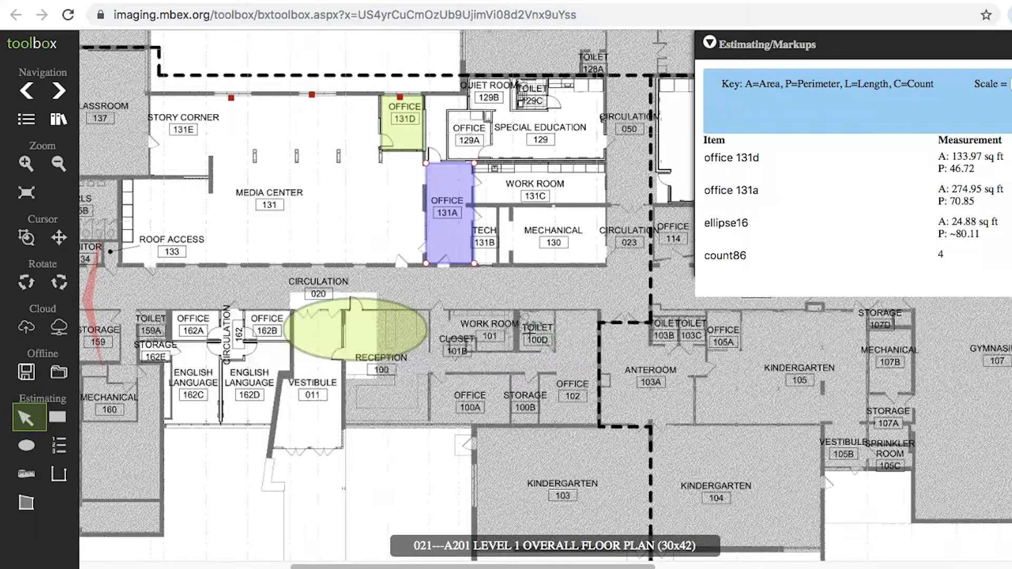
click(403, 265)
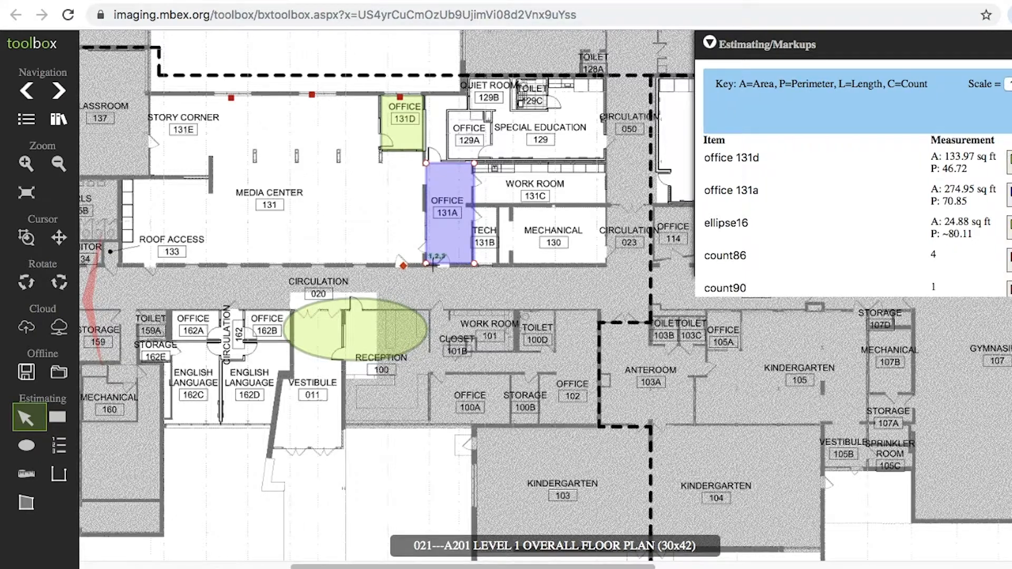
click(444, 265)
click(152, 269)
Step: Rename the two count items as "windows" and "doors" in the markup list
scroll(772, 238, down, 1)
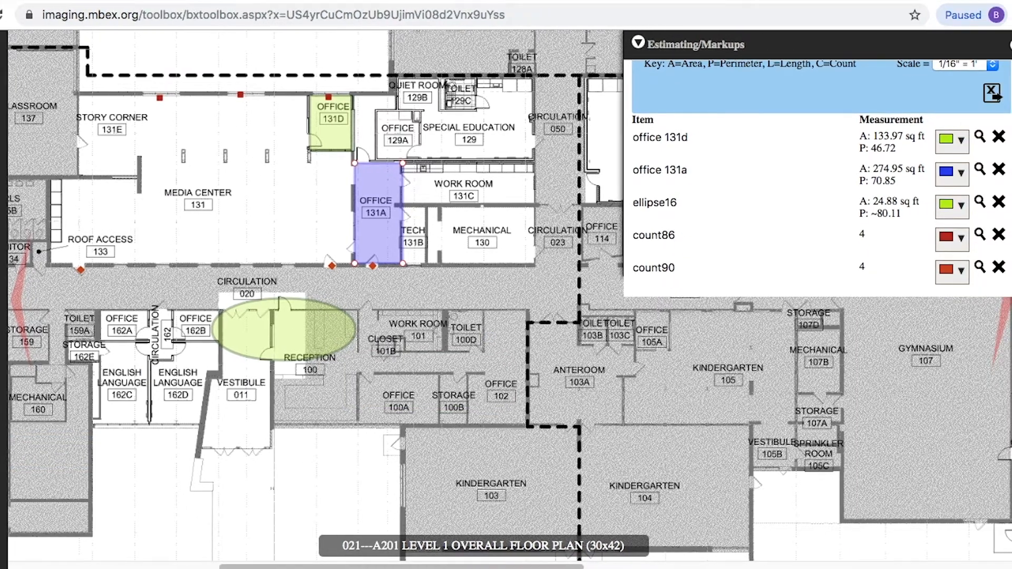
double_click(642, 238)
text(windows)
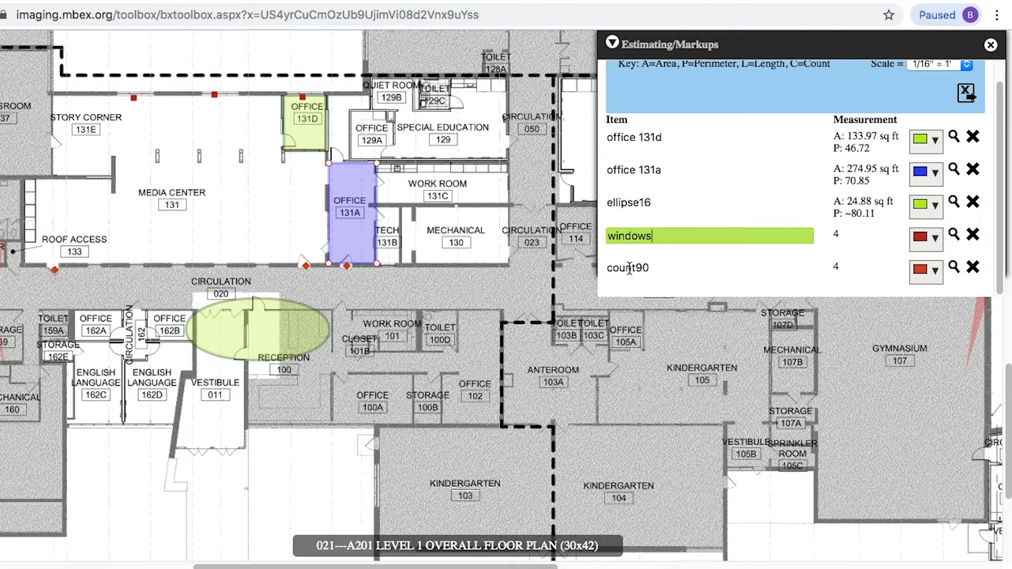
double_click(629, 269)
text(doors)
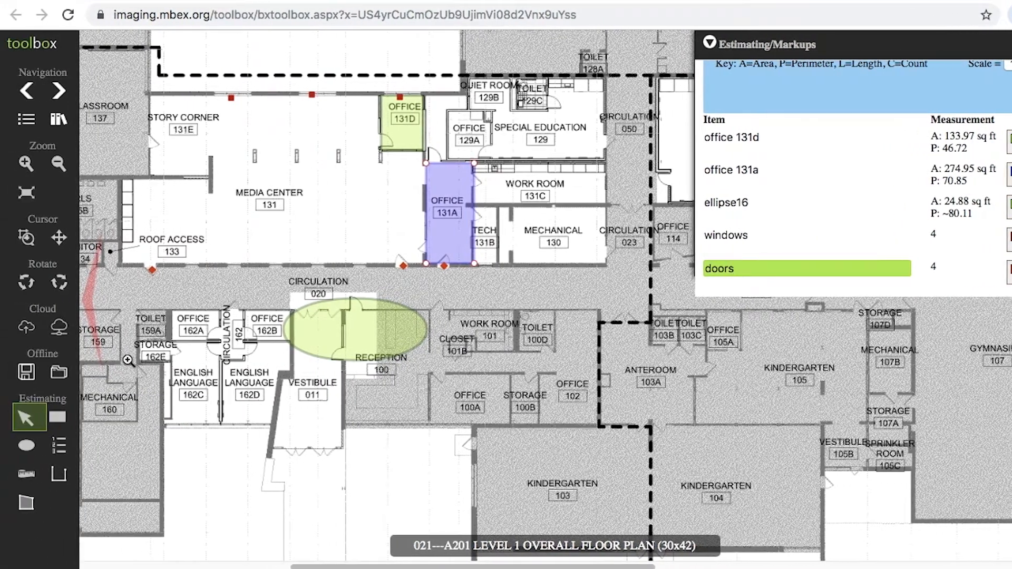
Step: Measure the counter beside Media Center 131, above Roof Access 133, with the ruler and name the measurement "countertop"
click(25, 480)
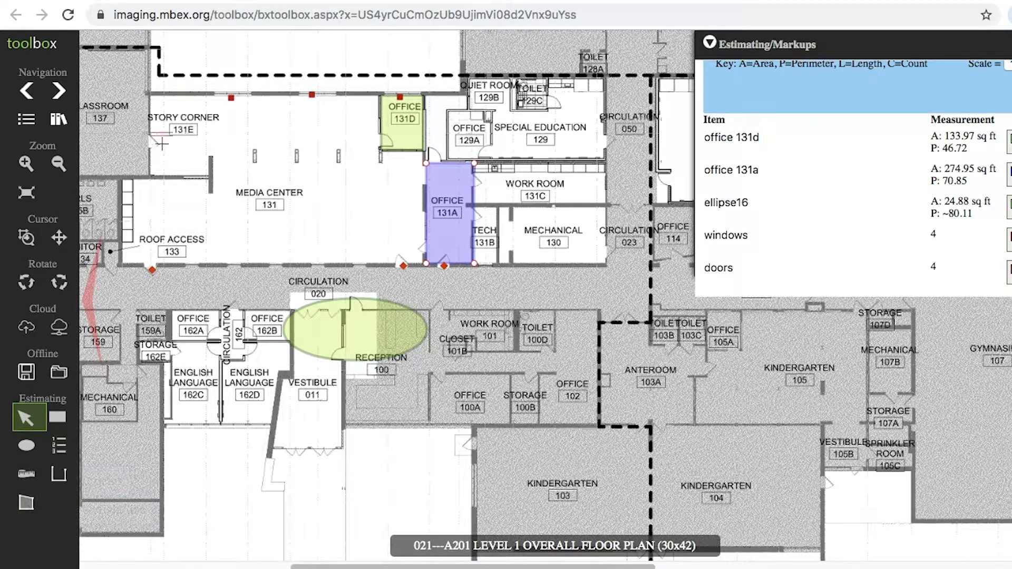
drag(135, 176, 135, 241)
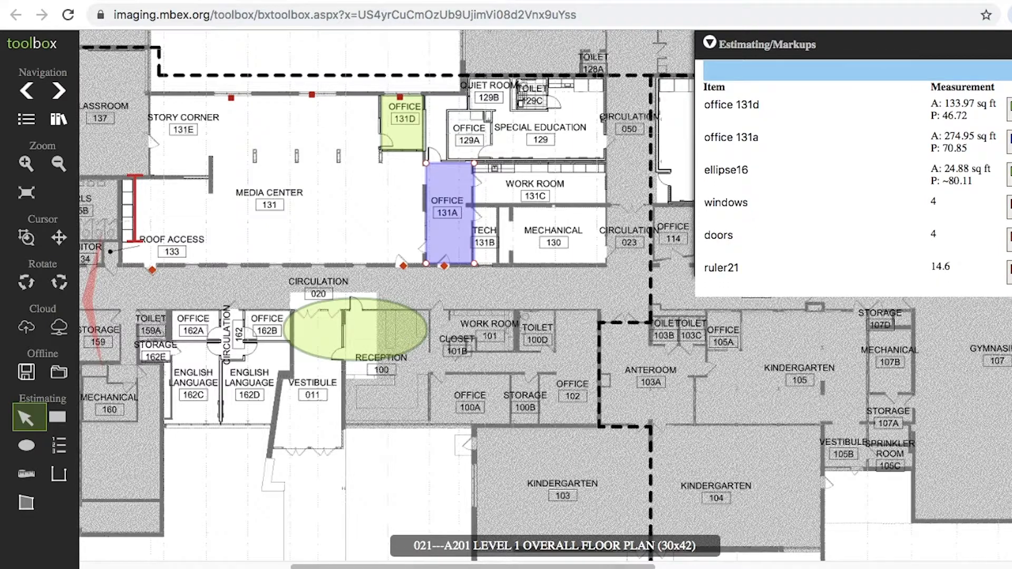
click(929, 279)
text(countertop)
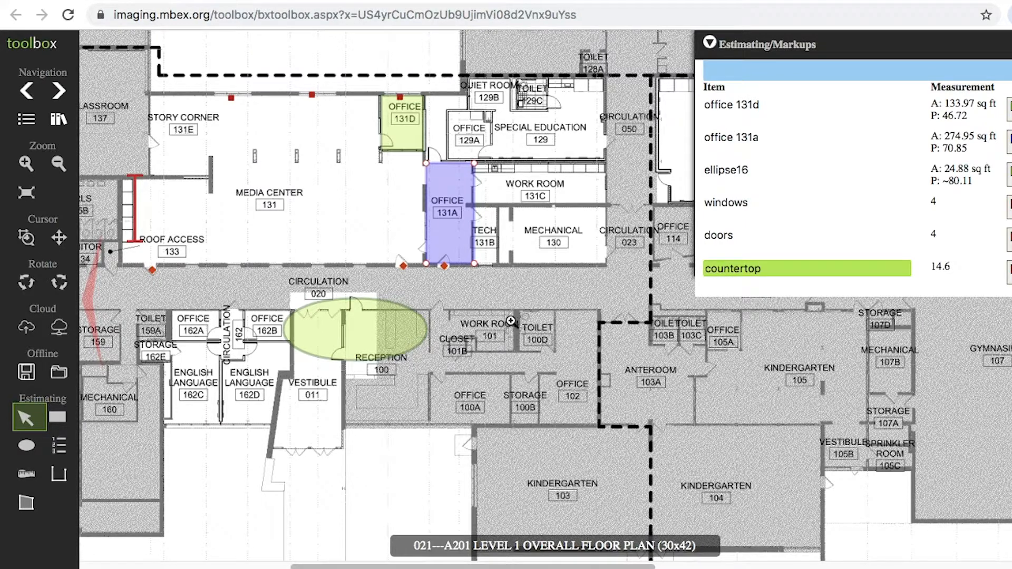
Step: Trace an open path along the upper, right and lower sides of Media Center 131
click(27, 473)
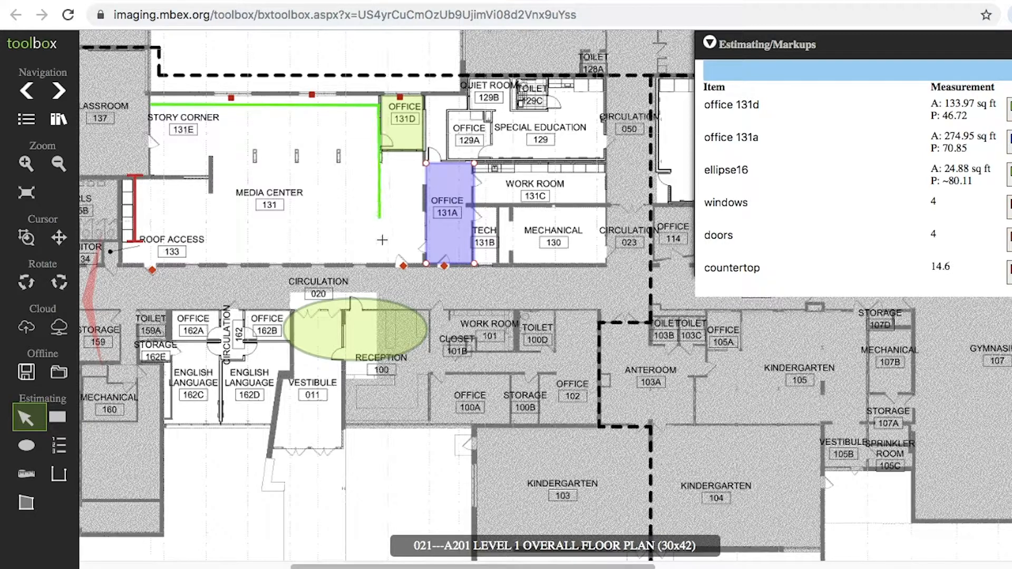
click(382, 262)
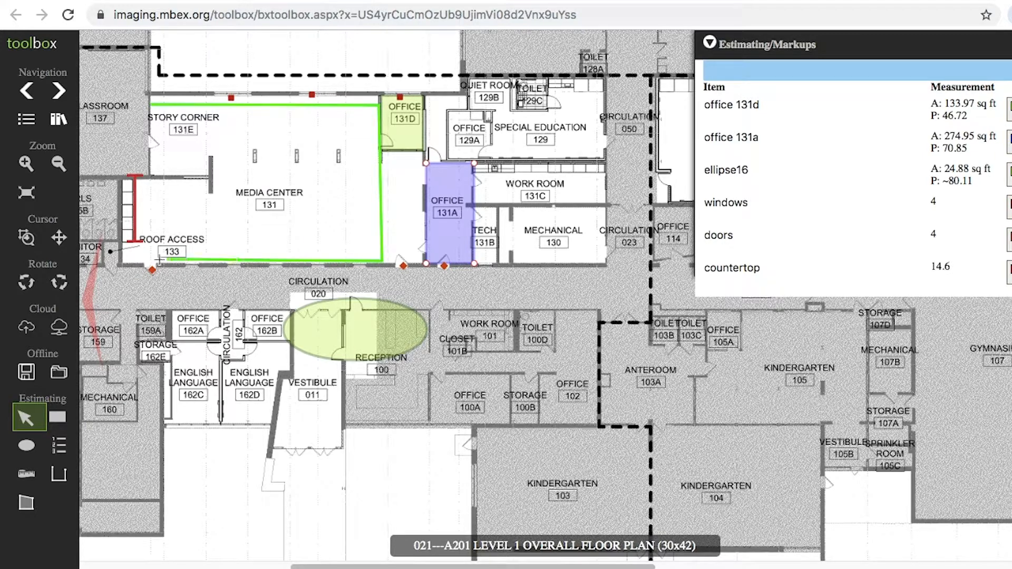
double_click(130, 259)
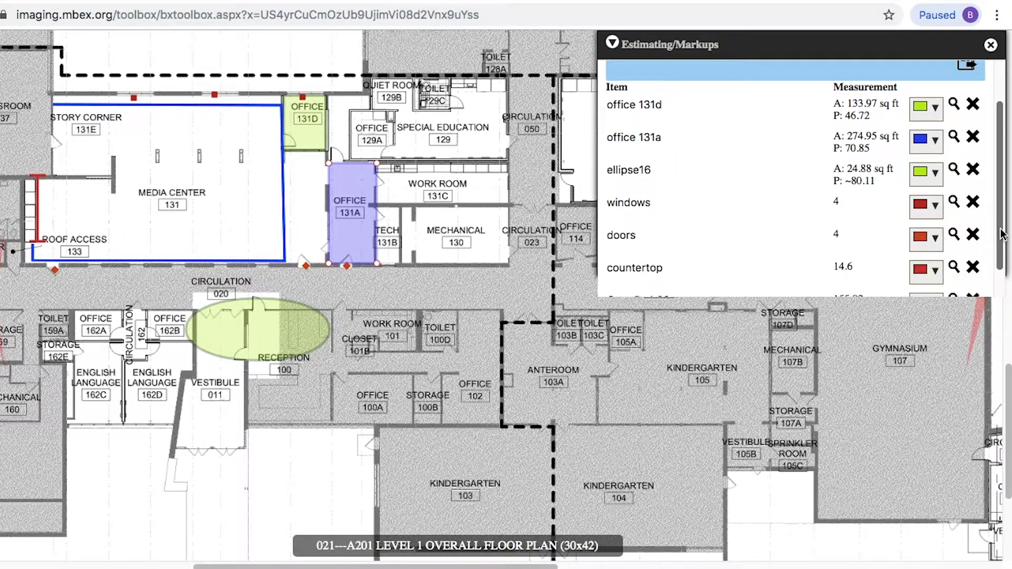
Step: Rename the open path item as "cabling" in the markup list
scroll(1000, 236, down, 1)
click(615, 270)
double_click(616, 270)
text(cabling)
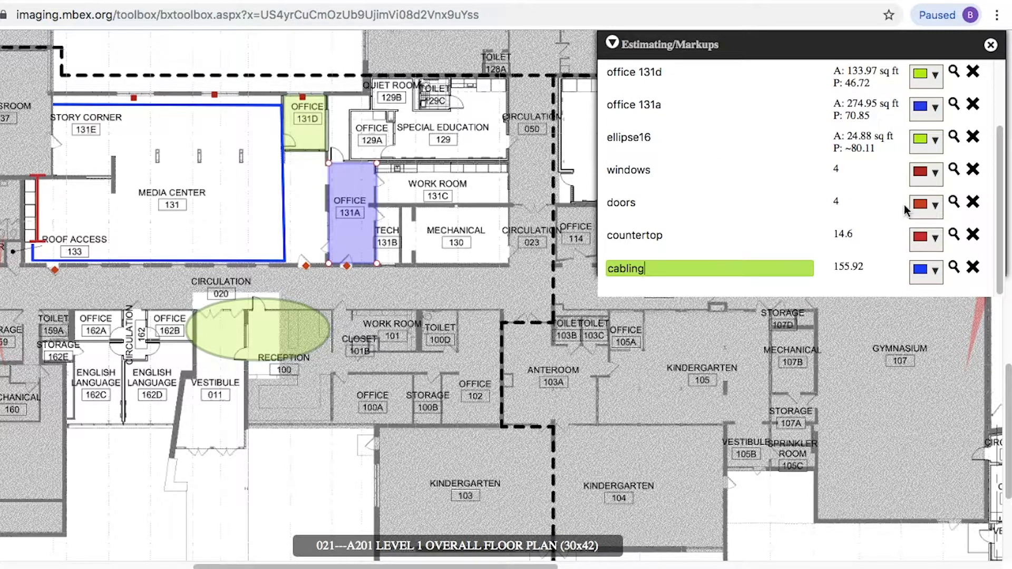
Step: Delete the ellipse16 markup and export the markup list to an Excel file
click(974, 141)
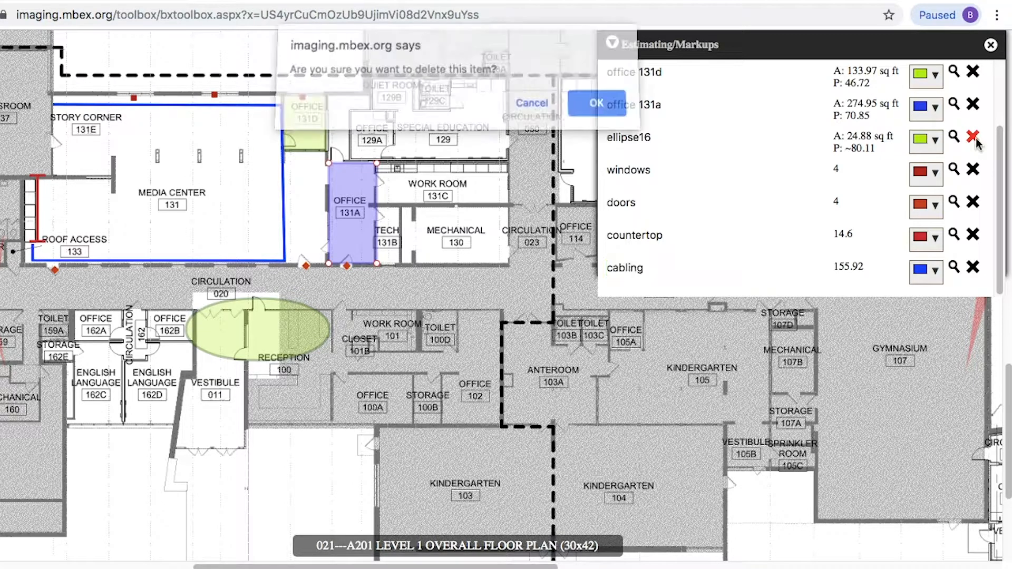
click(597, 109)
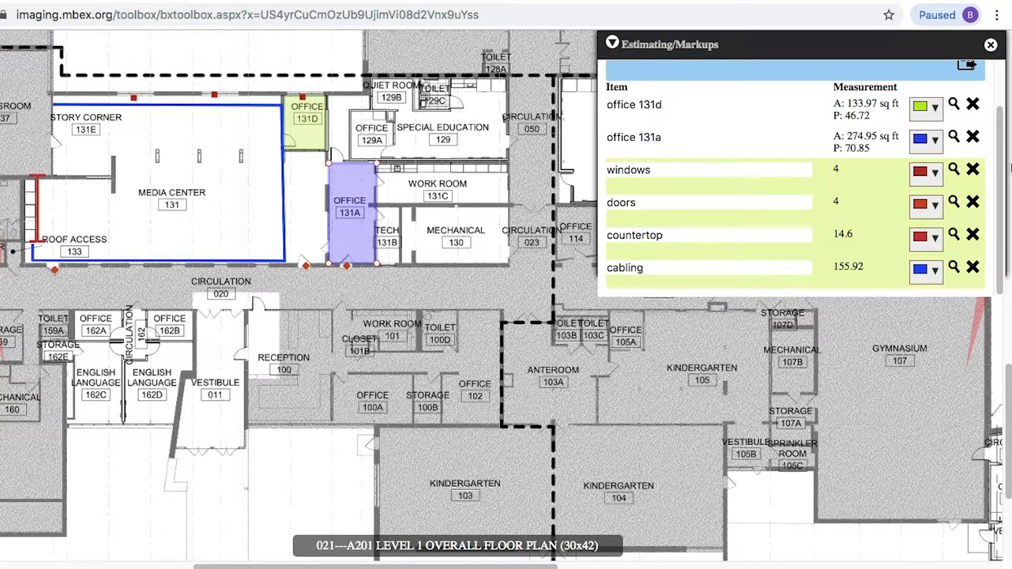
drag(1006, 171, 1006, 130)
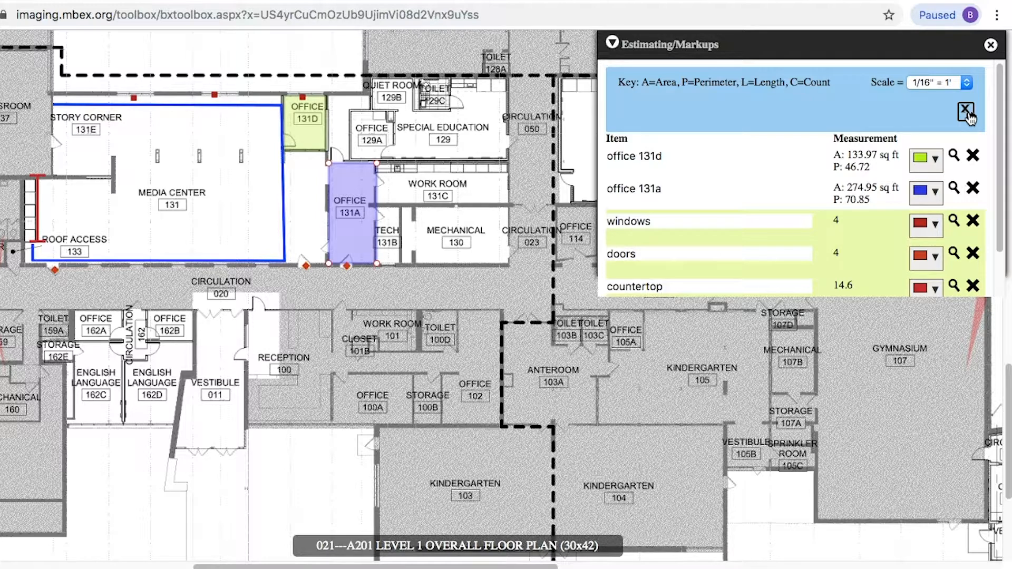
click(967, 117)
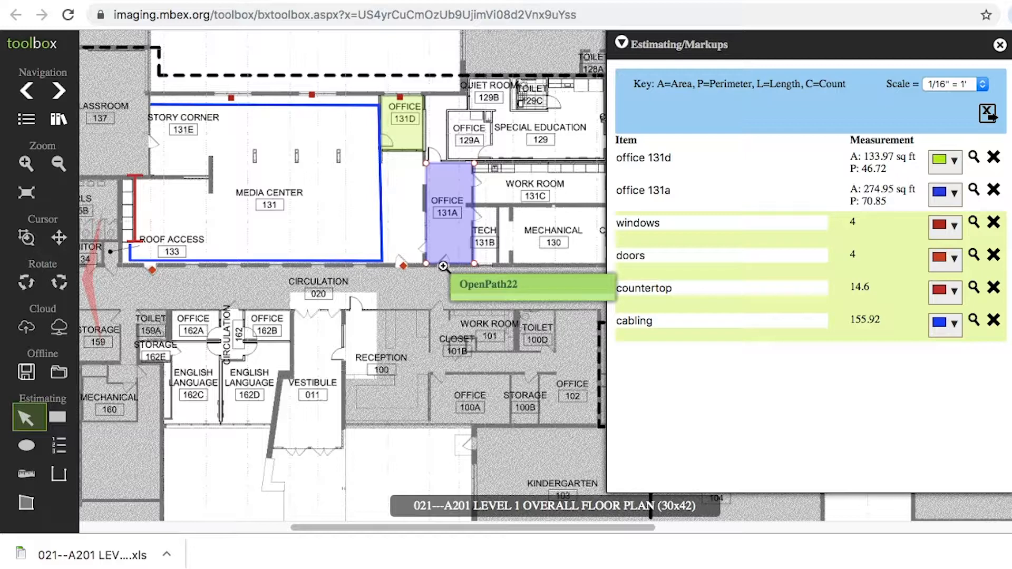
Step: Collapse the markup list and save the plan with its markups to the server
click(622, 43)
drag(655, 44, 741, 49)
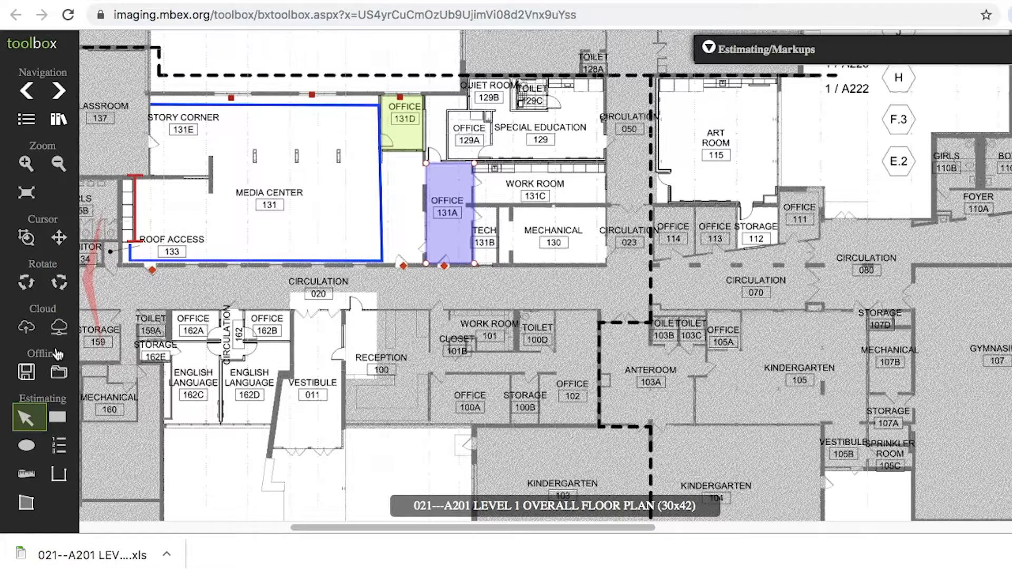
click(28, 331)
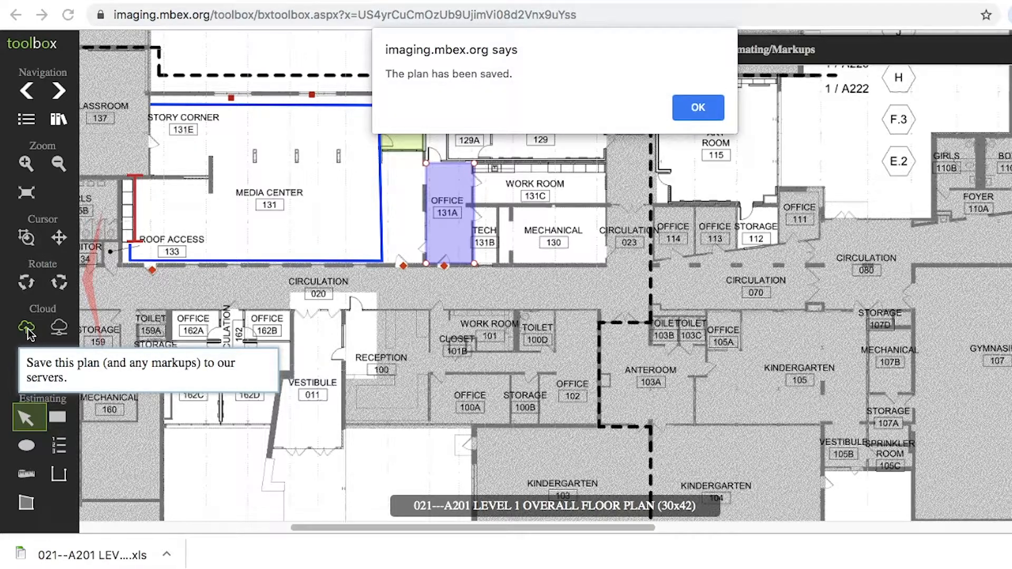
click(687, 110)
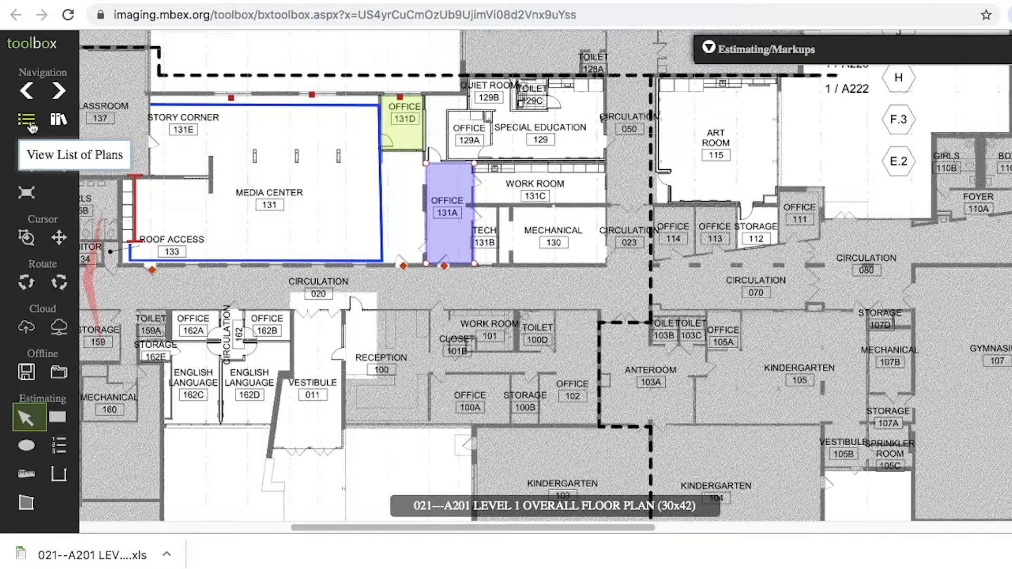
Step: Load the saved plan 021 A201 LEVEL 1 OVERALL FLOOR PLAN and download it as a PDF
click(31, 127)
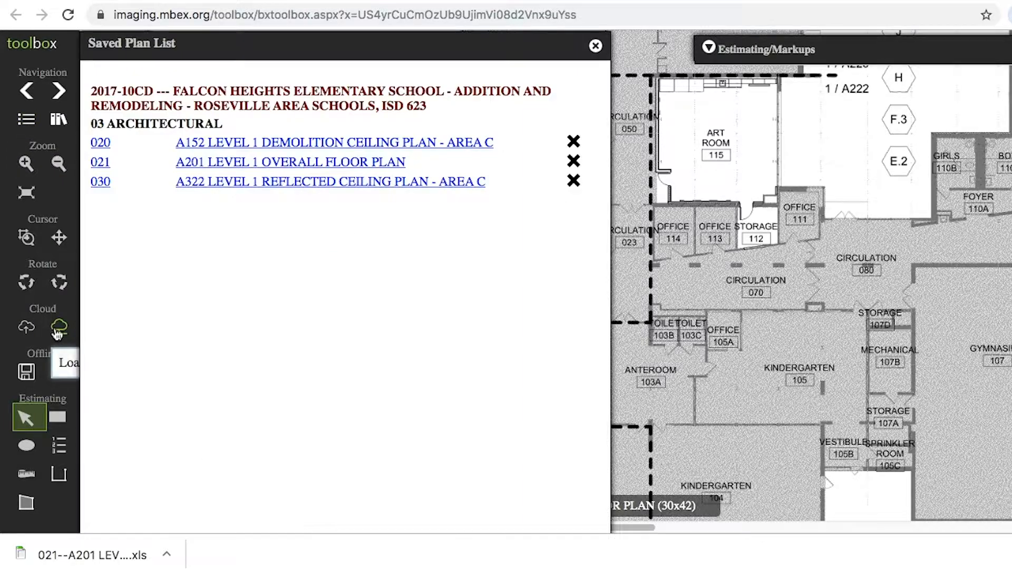
click(235, 168)
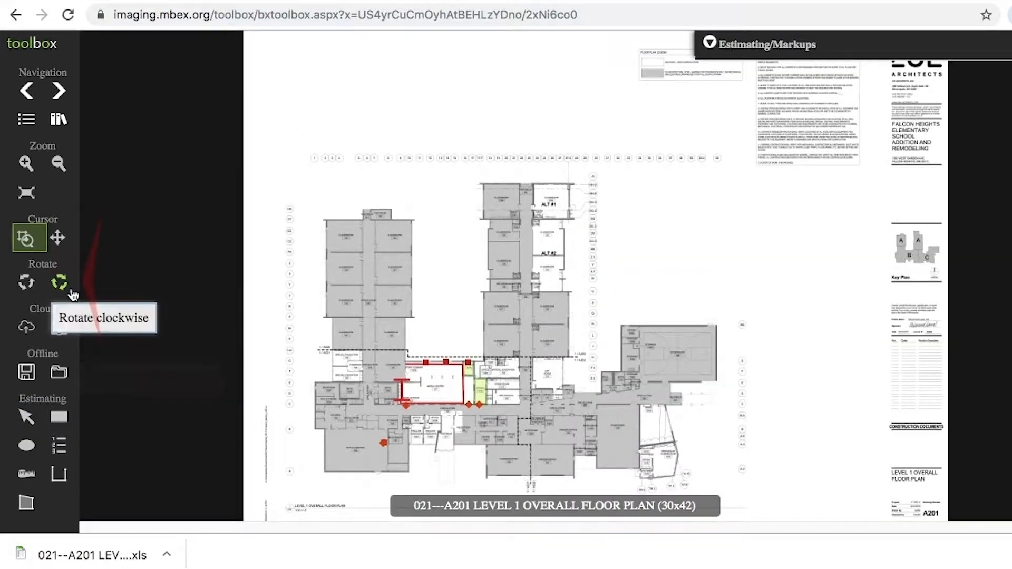
click(26, 373)
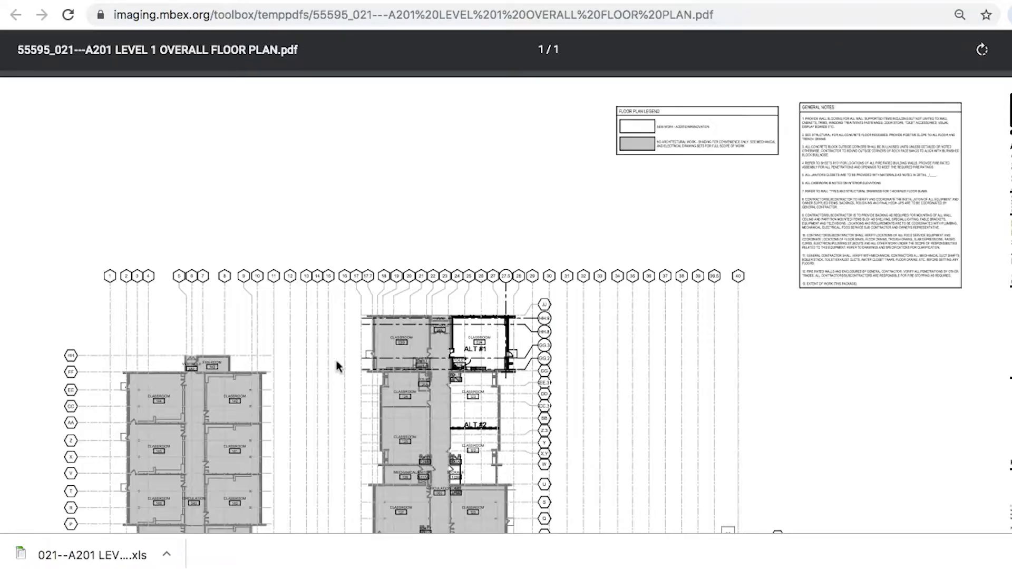
Step: Look through the single-sheet and three-page plan PDFs, and return to the floor plan in the toolbox viewer
scroll(352, 303, down, 5)
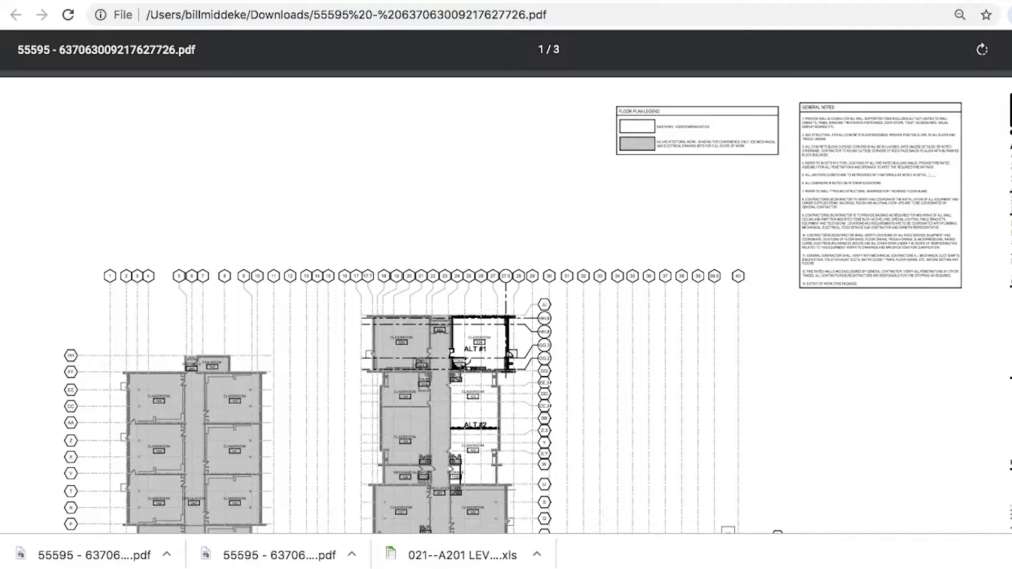
scroll(506, 300, down, 15)
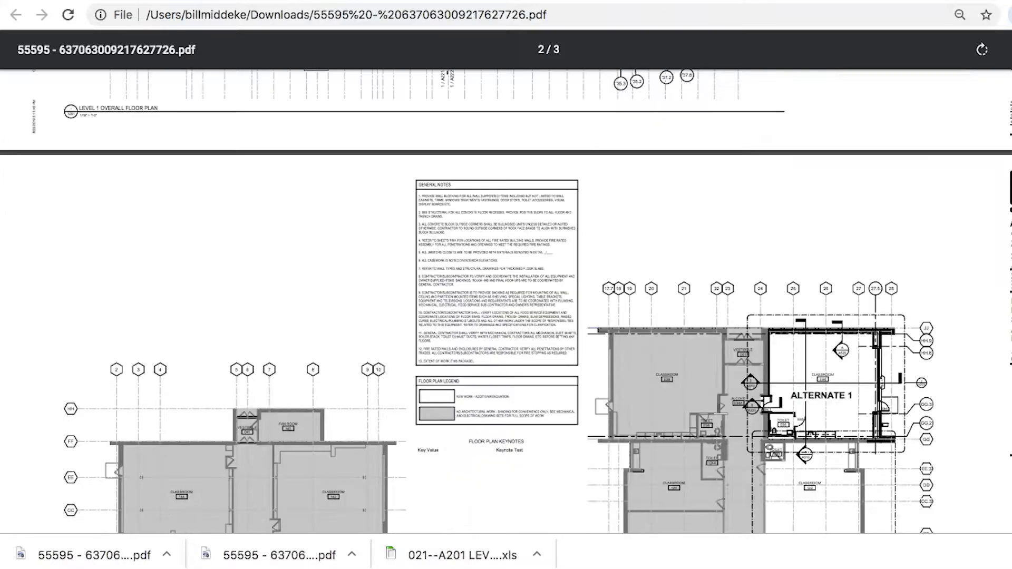
scroll(506, 300, up, 4)
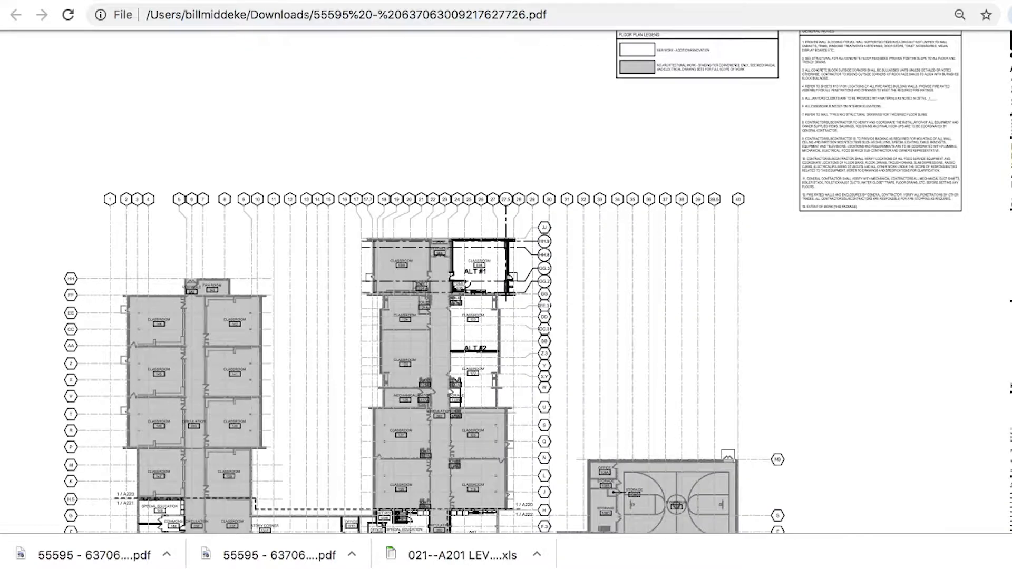
scroll(505, 301, down, 4)
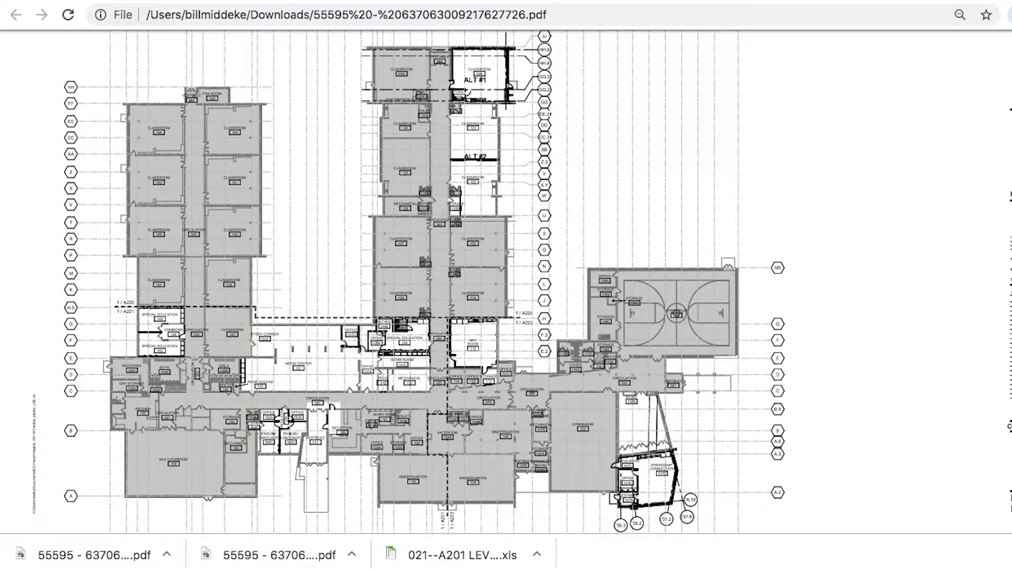
click(354, 0)
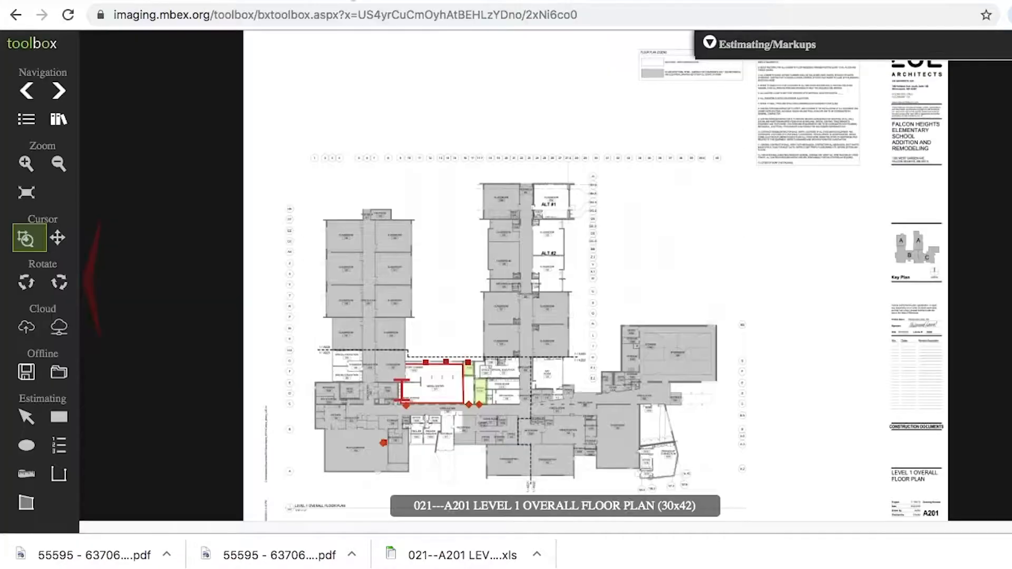
click(521, 0)
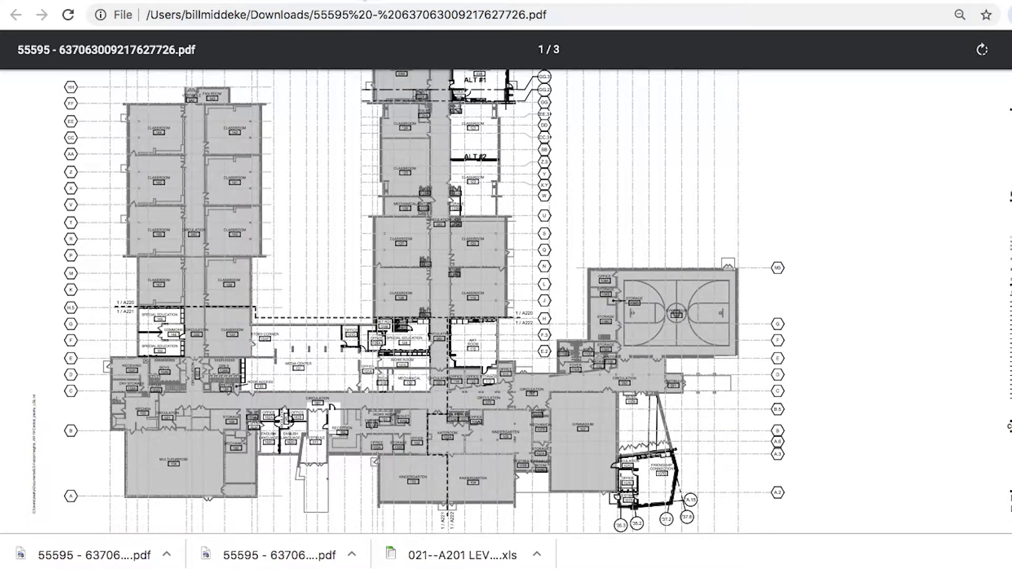
click(358, 0)
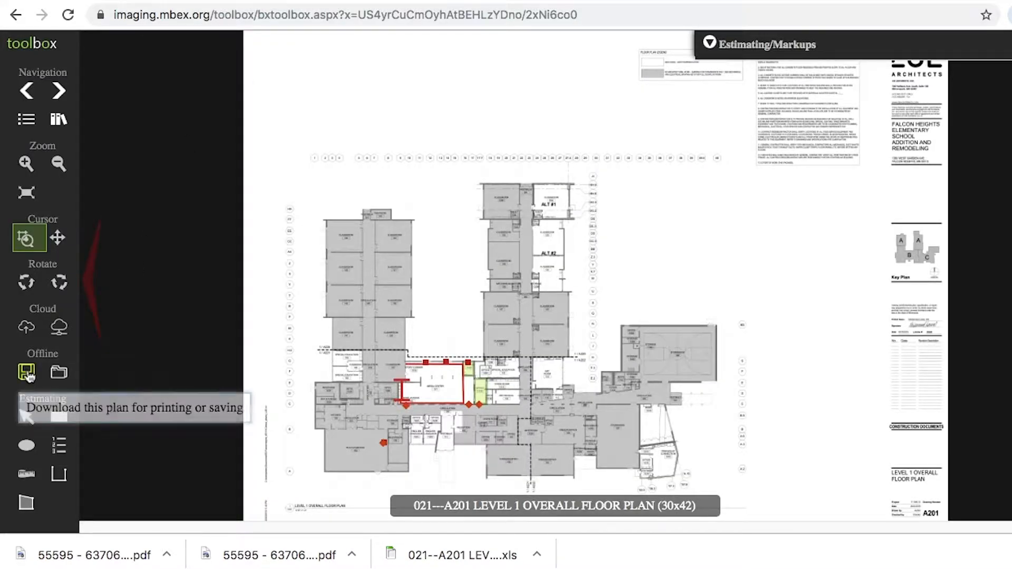